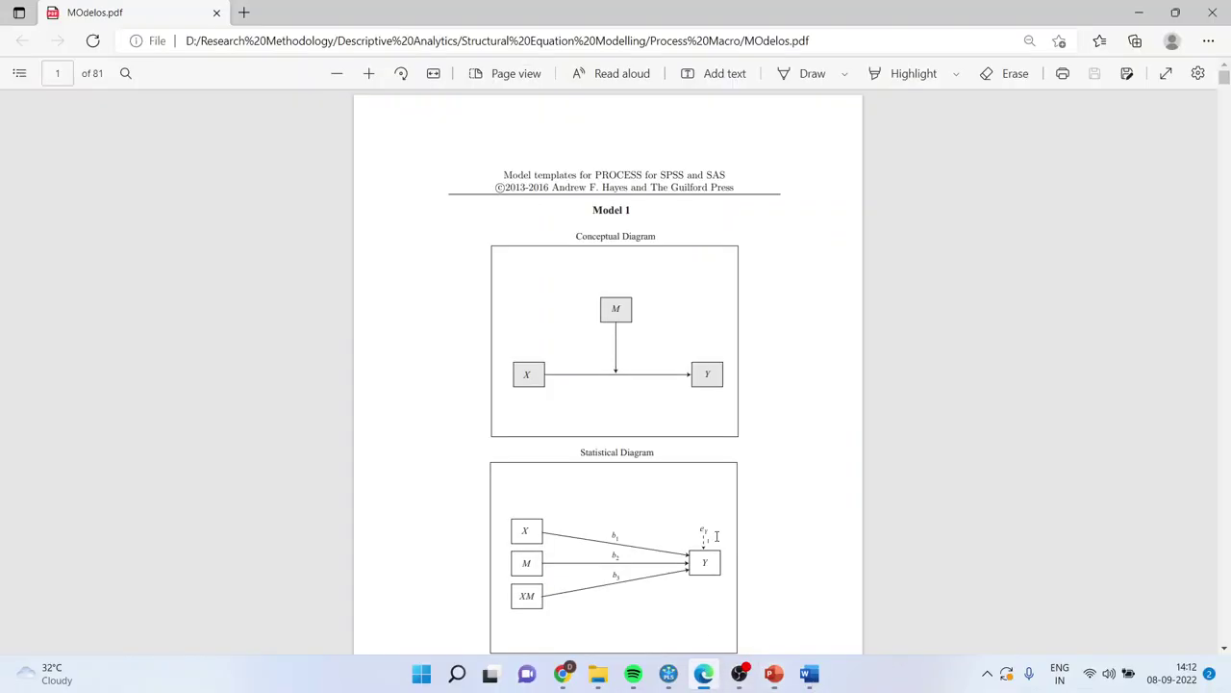
- Scroll the PROCESS models PDF down to page 9 showing Model 6 with two mediators
{"action": "scroll", "coordinate": [700, 376], "scroll_direction": "down", "scroll_amount": 2}
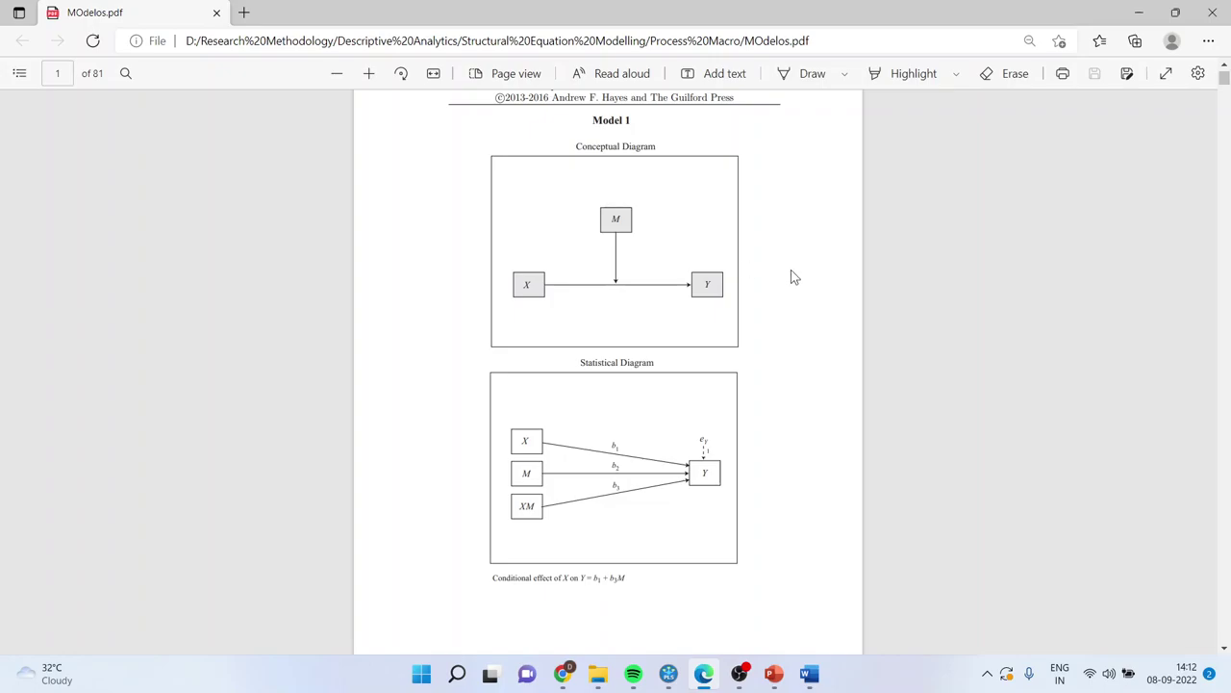
{"action": "scroll", "coordinate": [824, 328], "scroll_direction": "down", "scroll_amount": 15}
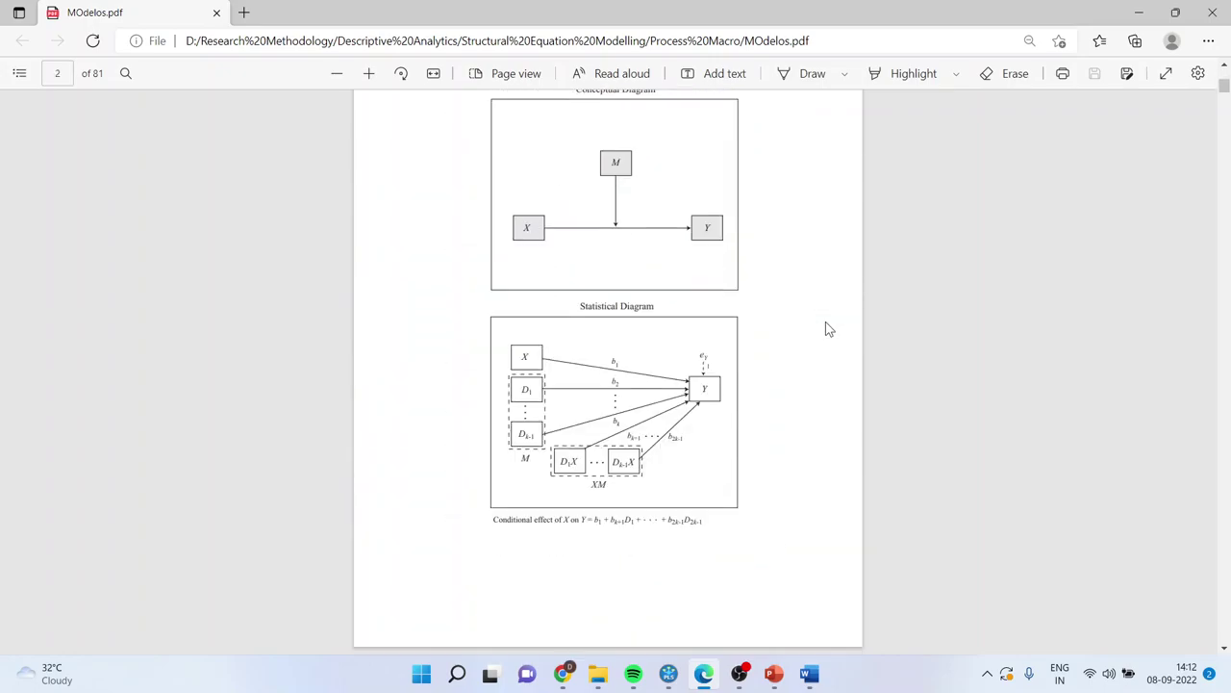
{"action": "scroll", "coordinate": [827, 328], "scroll_direction": "down", "scroll_amount": 12}
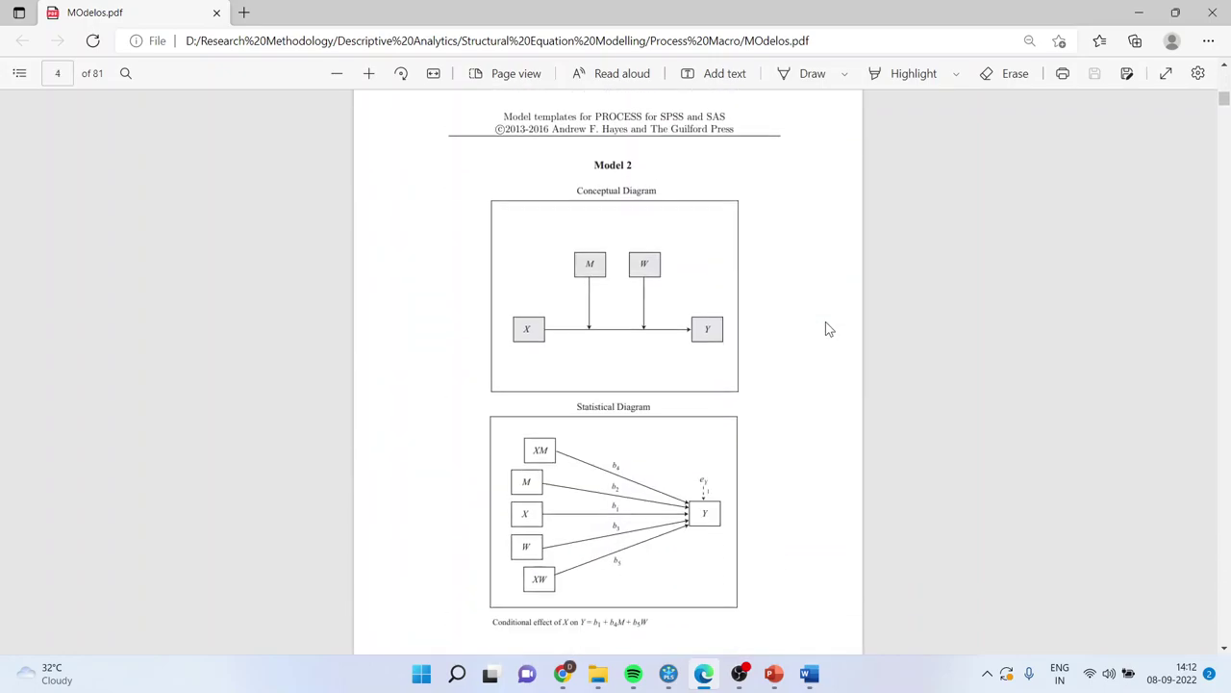
{"action": "scroll", "coordinate": [829, 329], "scroll_direction": "down", "scroll_amount": 12}
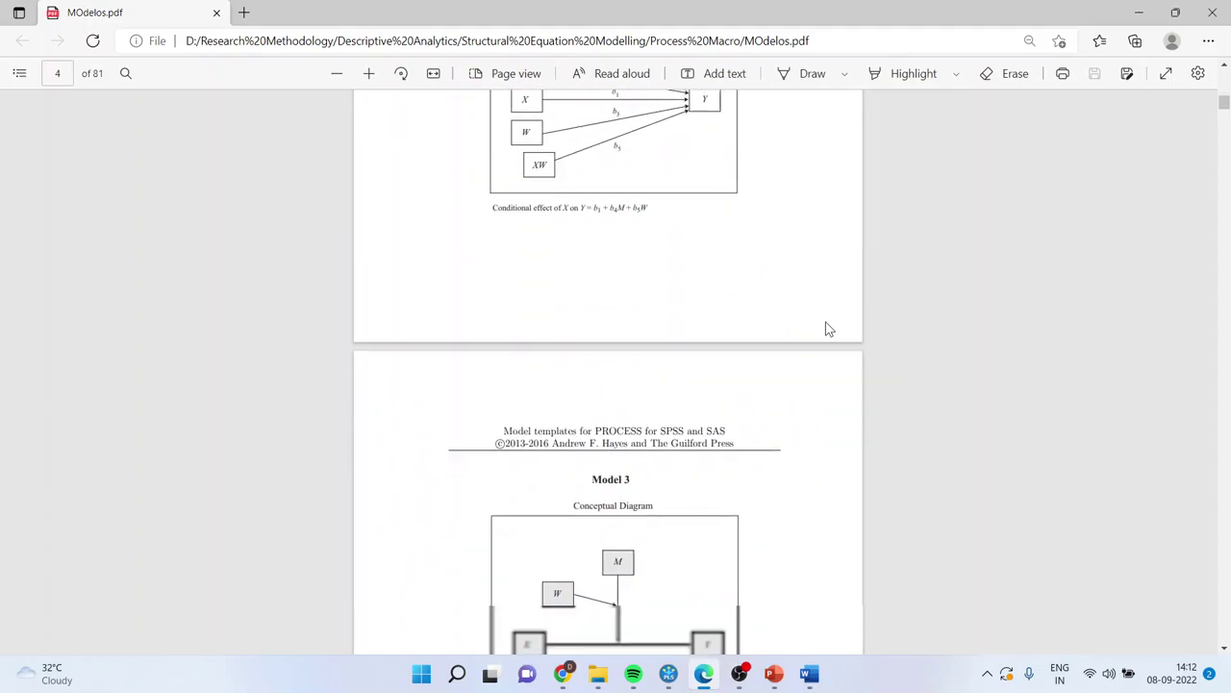
{"action": "scroll", "coordinate": [829, 329], "scroll_direction": "down", "scroll_amount": 12}
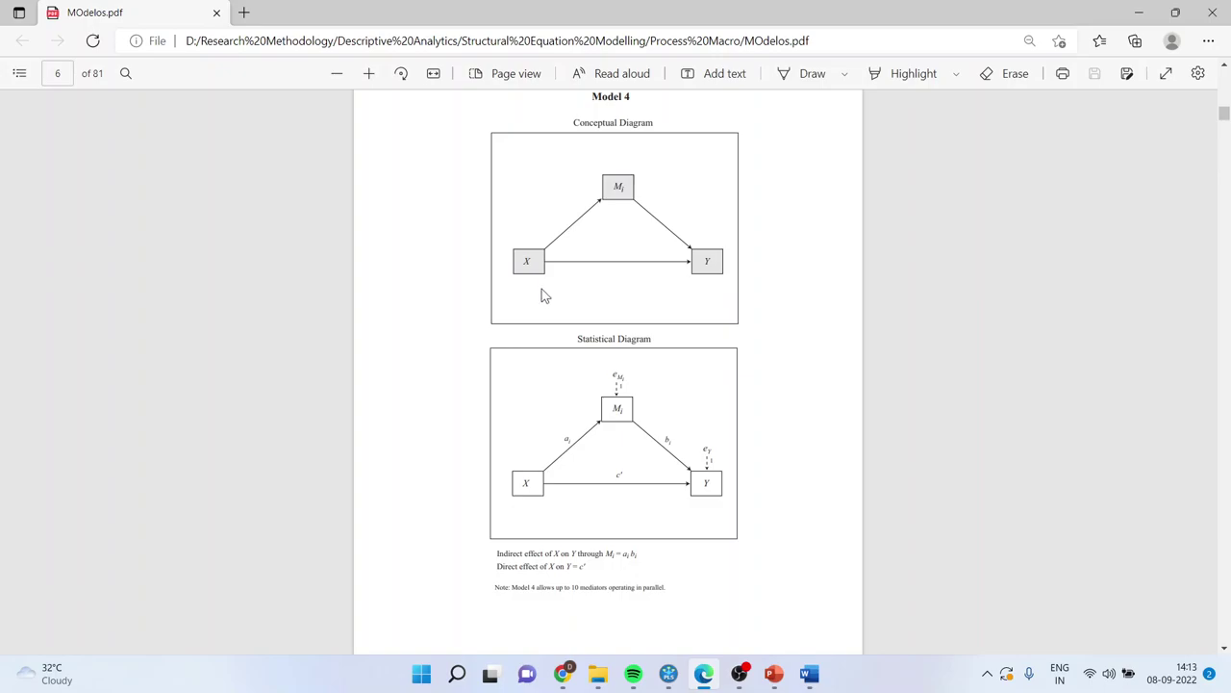
{"action": "scroll", "coordinate": [805, 423], "scroll_direction": "down", "scroll_amount": 5}
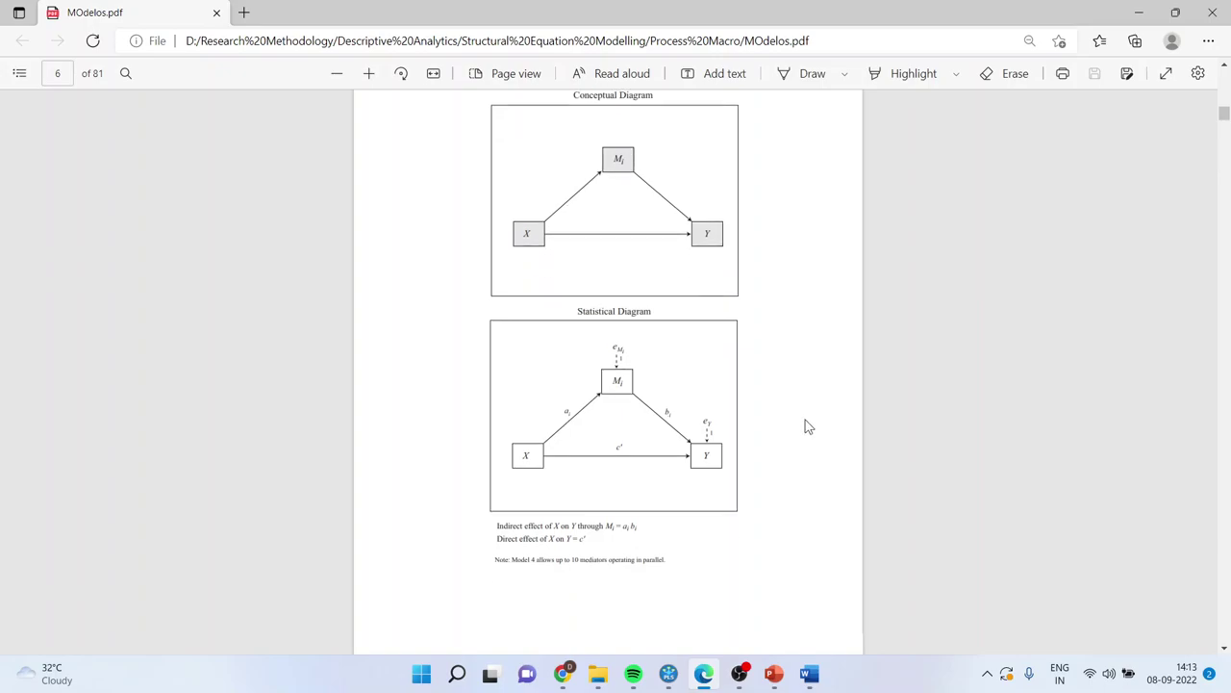
{"action": "scroll", "coordinate": [809, 425], "scroll_direction": "down", "scroll_amount": 10}
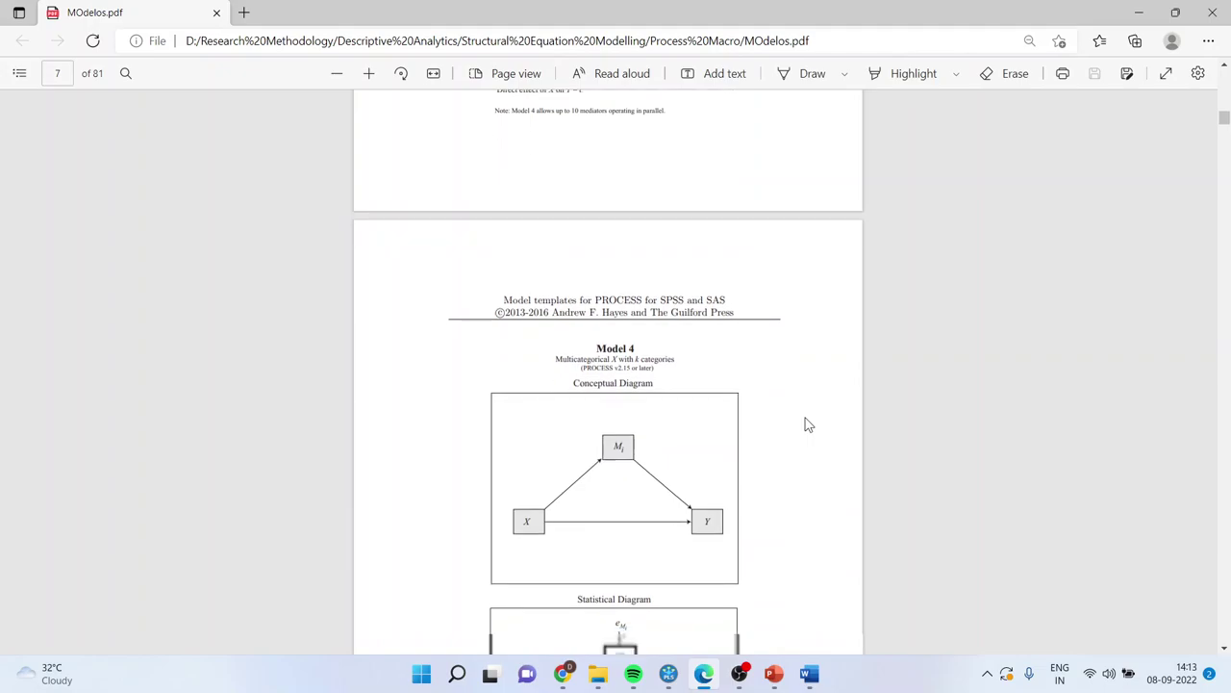
{"action": "scroll", "coordinate": [808, 425], "scroll_direction": "down", "scroll_amount": 10}
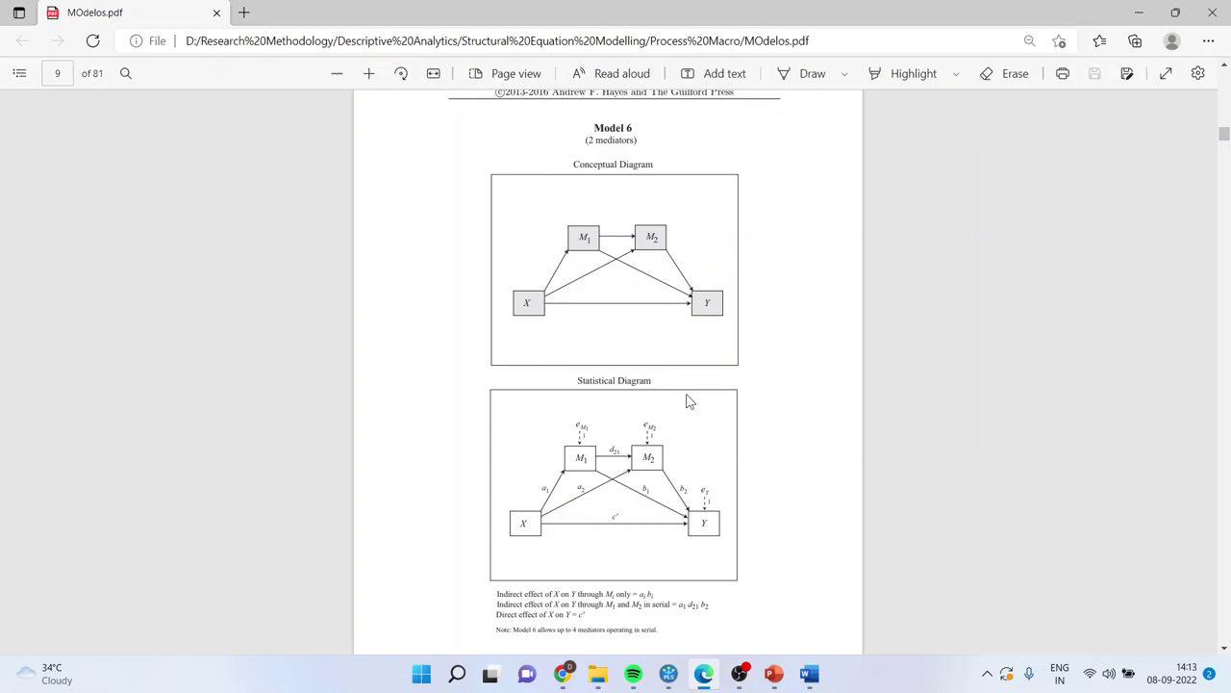
{"action": "mouse_move", "coordinate": [667, 680]}
- In SmartPLS, create a new project named 'process'
{"action": "left_click", "coordinate": [668, 673]}
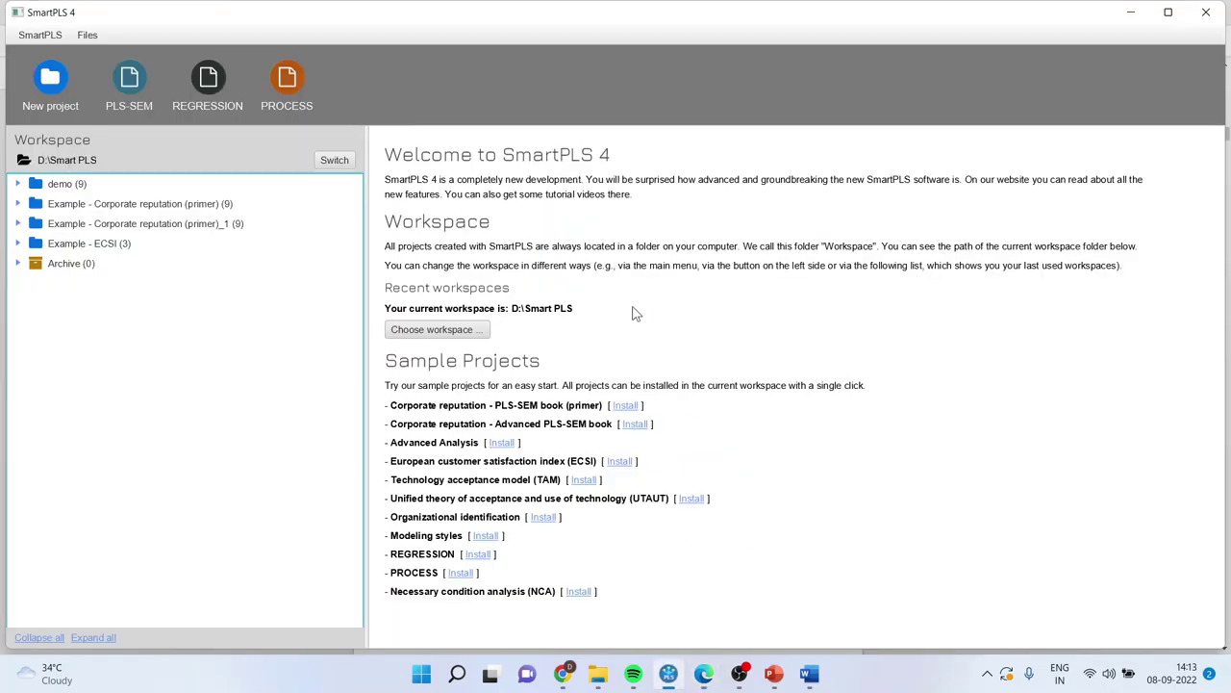
{"action": "left_click", "coordinate": [54, 90]}
{"action": "type", "text": "process"}
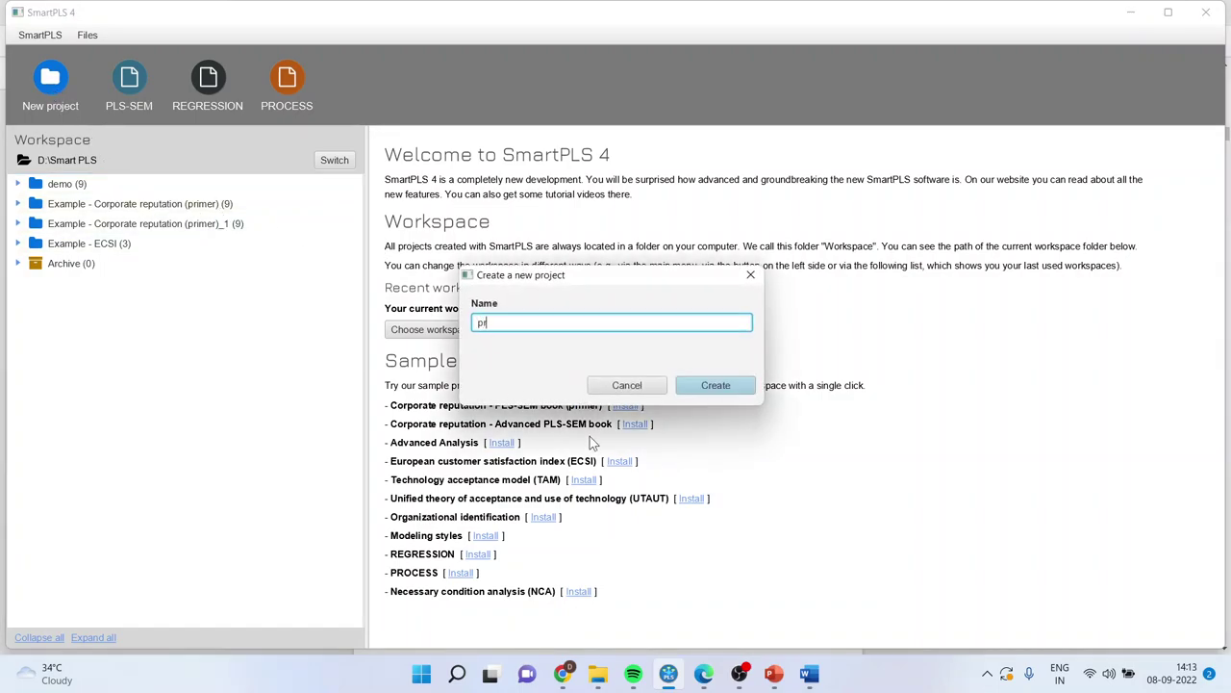
{"action": "left_click", "coordinate": [712, 386]}
- Import the mtcars.sav SPSS data file into the project
{"action": "left_click", "coordinate": [57, 280]}
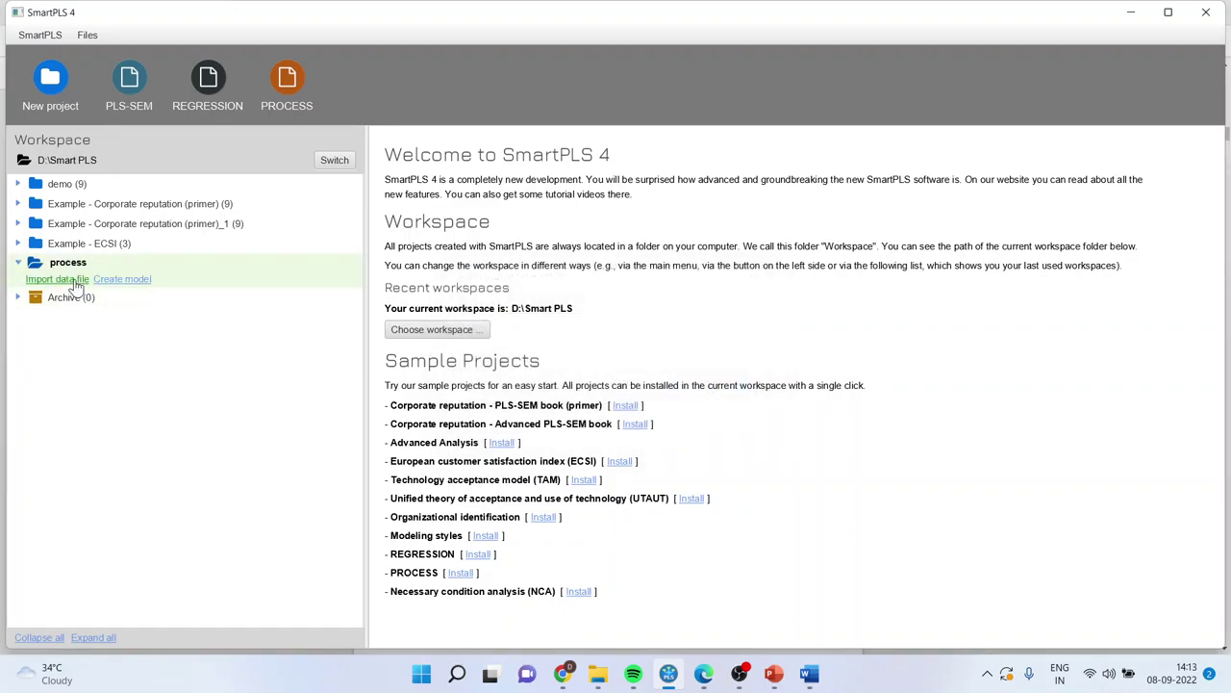
{"action": "left_click", "coordinate": [471, 286]}
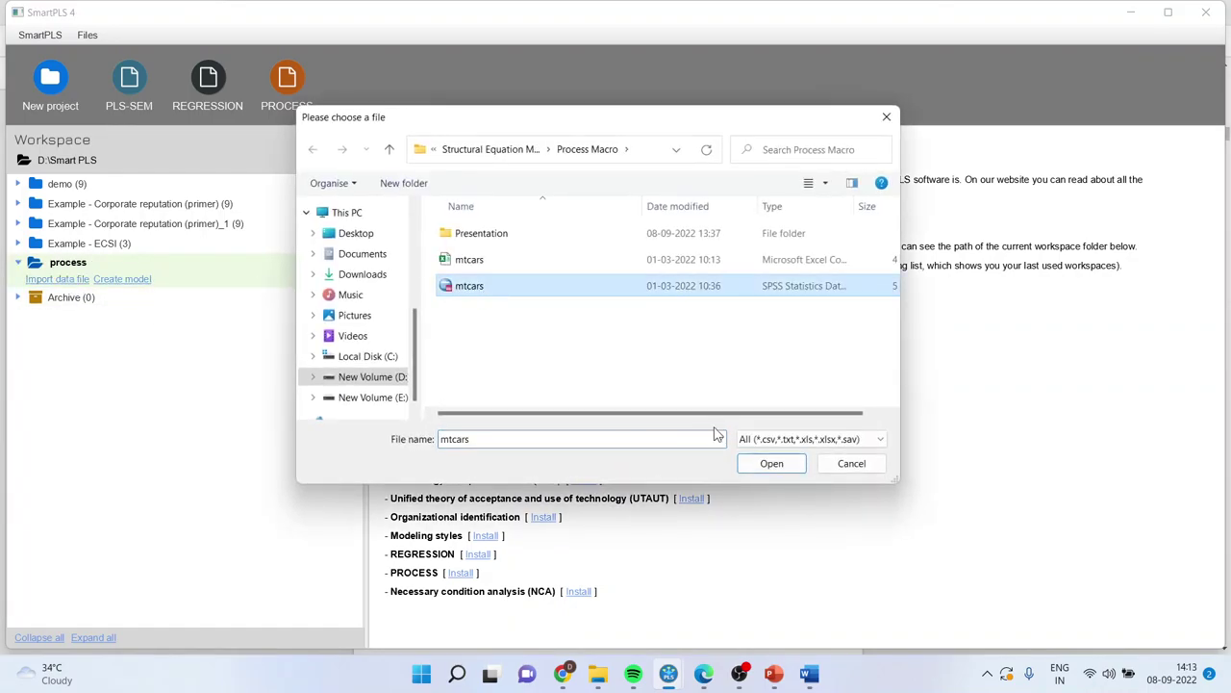
{"action": "left_click", "coordinate": [771, 463]}
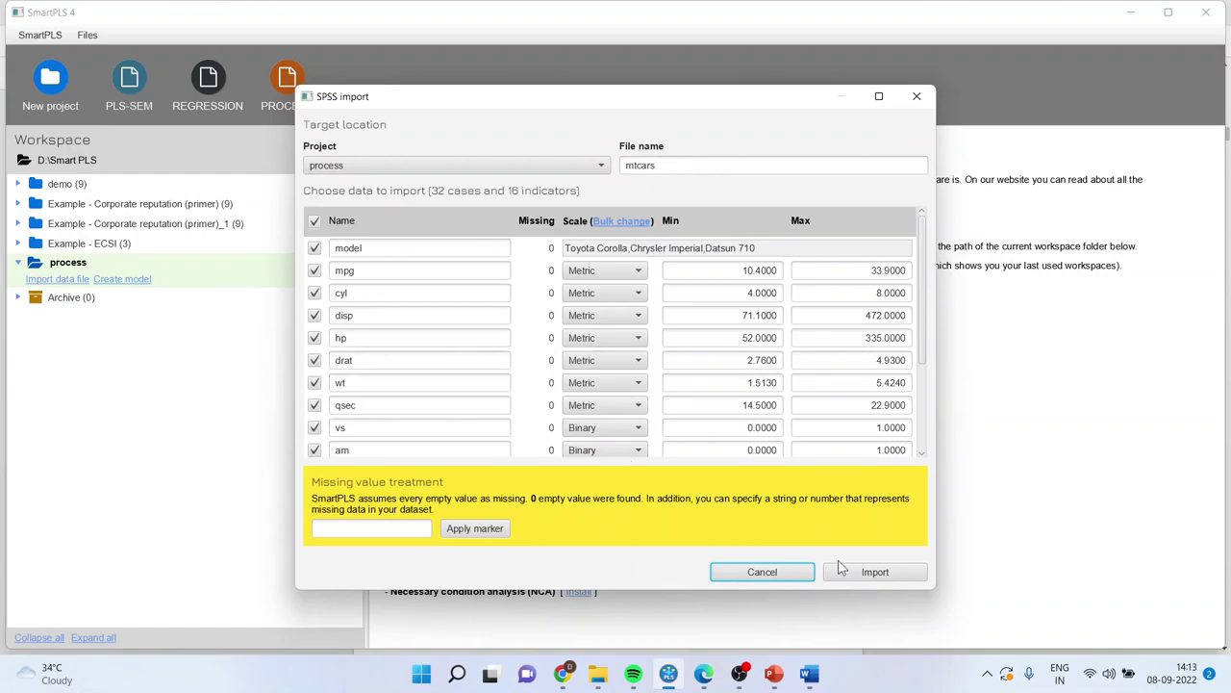
{"action": "left_click", "coordinate": [874, 571]}
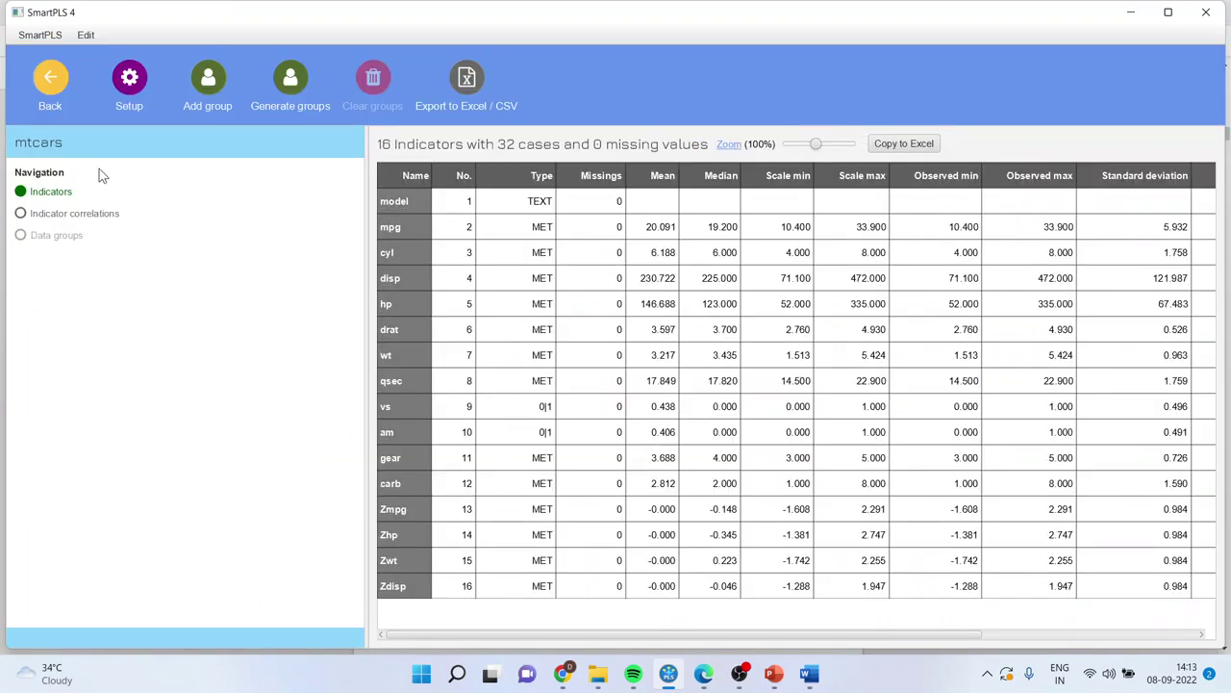
{"action": "left_click", "coordinate": [53, 92]}
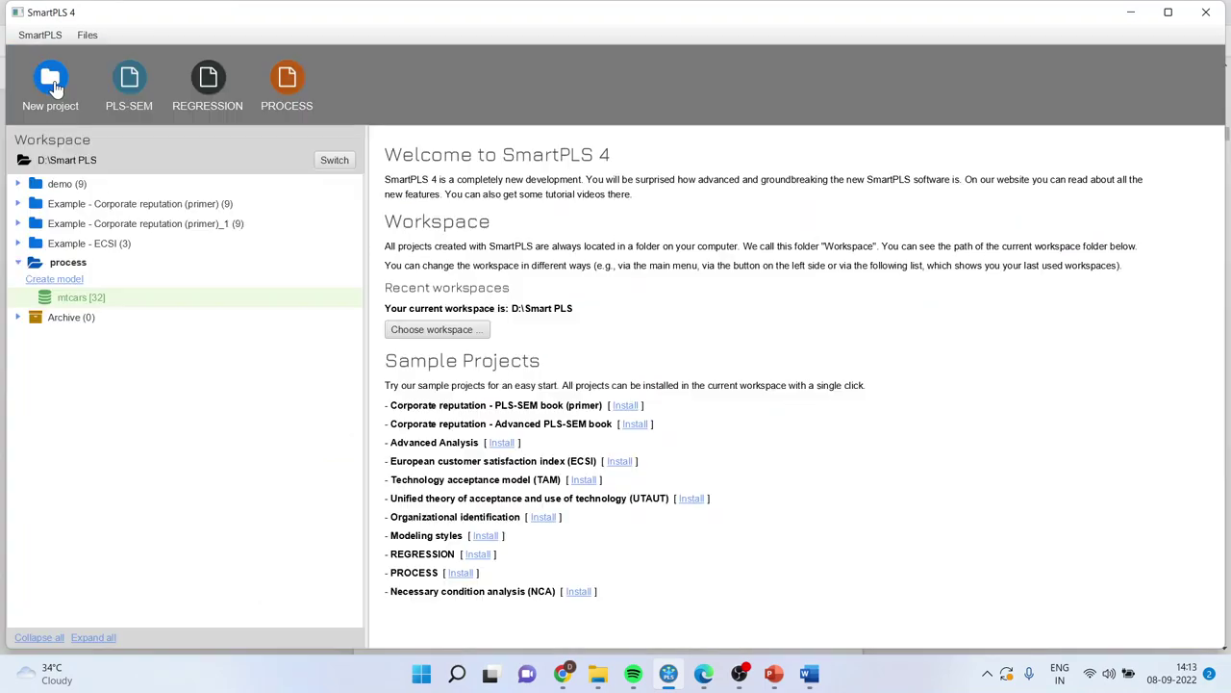
- Create a new PROCESS-type model named 'serial'
{"action": "left_click", "coordinate": [65, 279]}
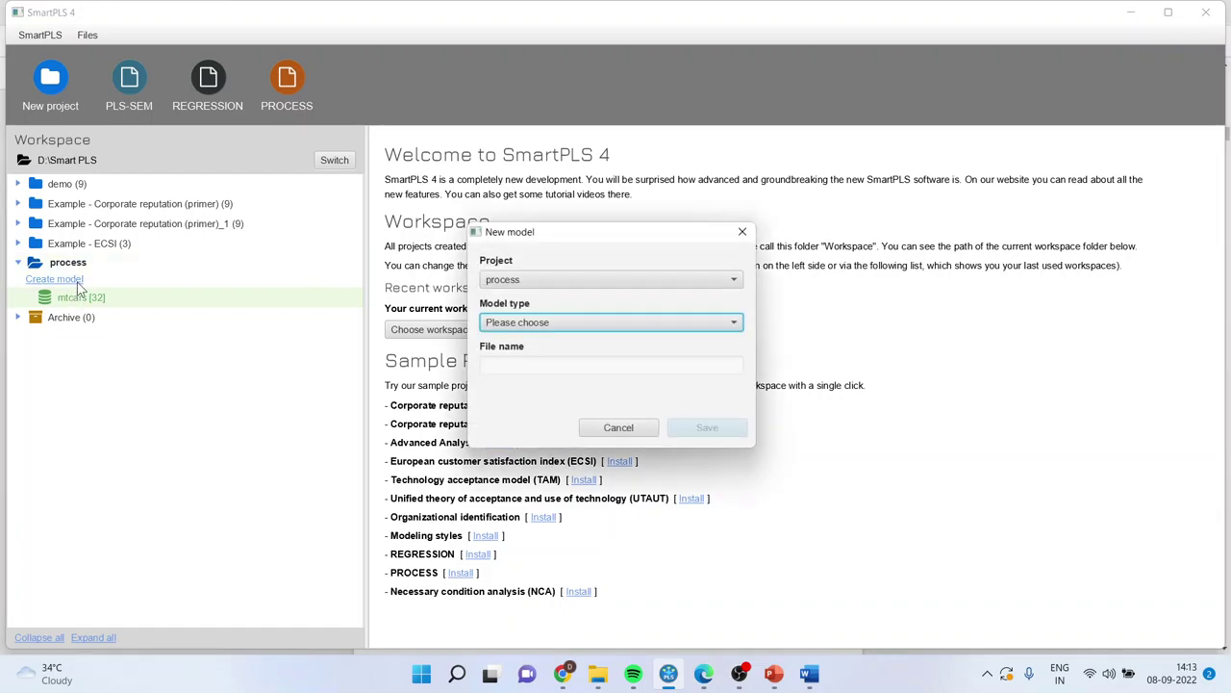
{"action": "left_click", "coordinate": [734, 323]}
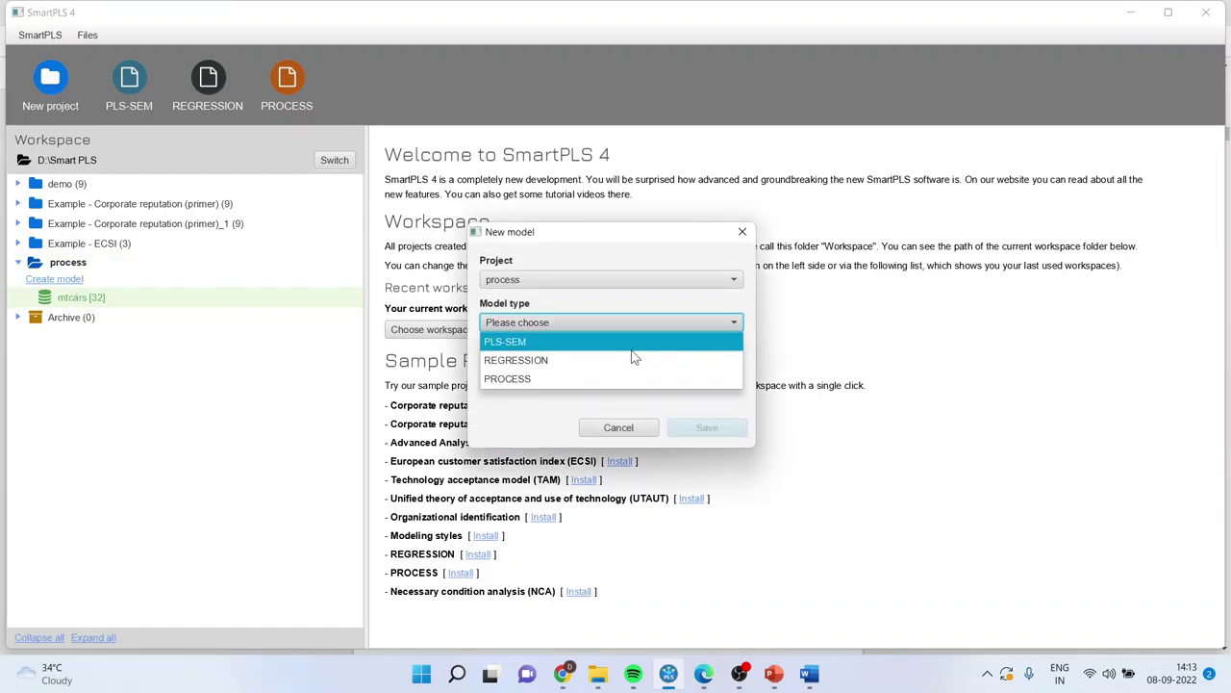
{"action": "left_click", "coordinate": [594, 379]}
{"action": "left_click", "coordinate": [512, 366]}
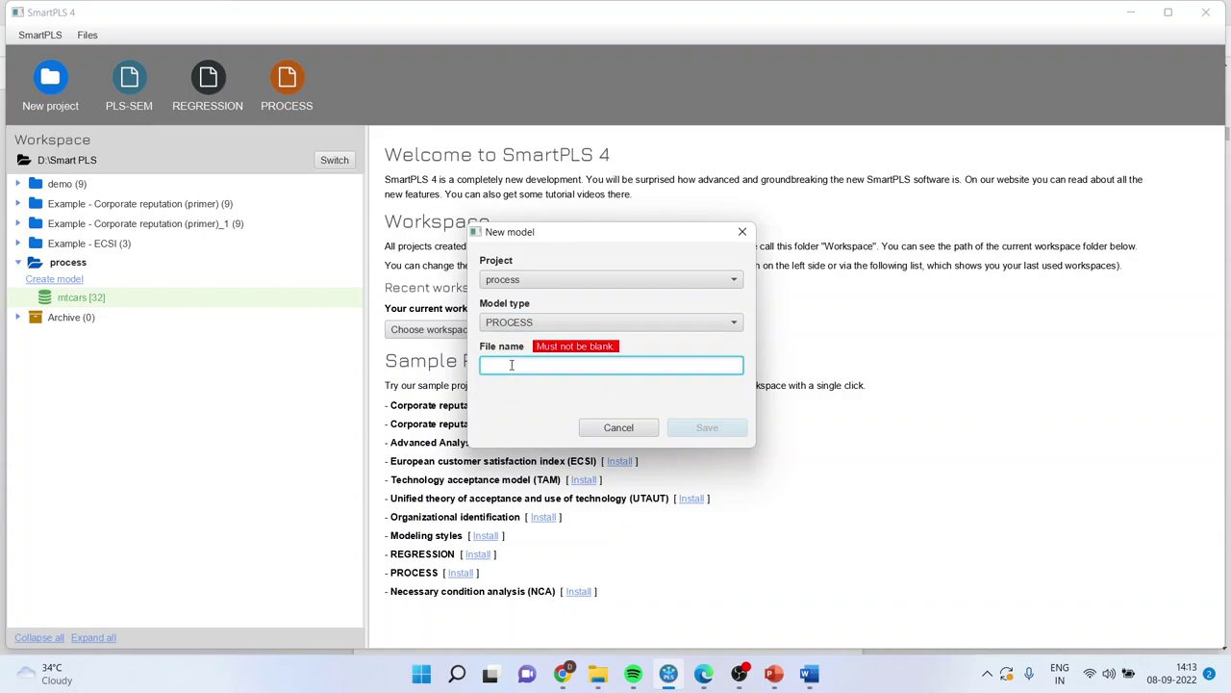
{"action": "type", "text": "ser"}
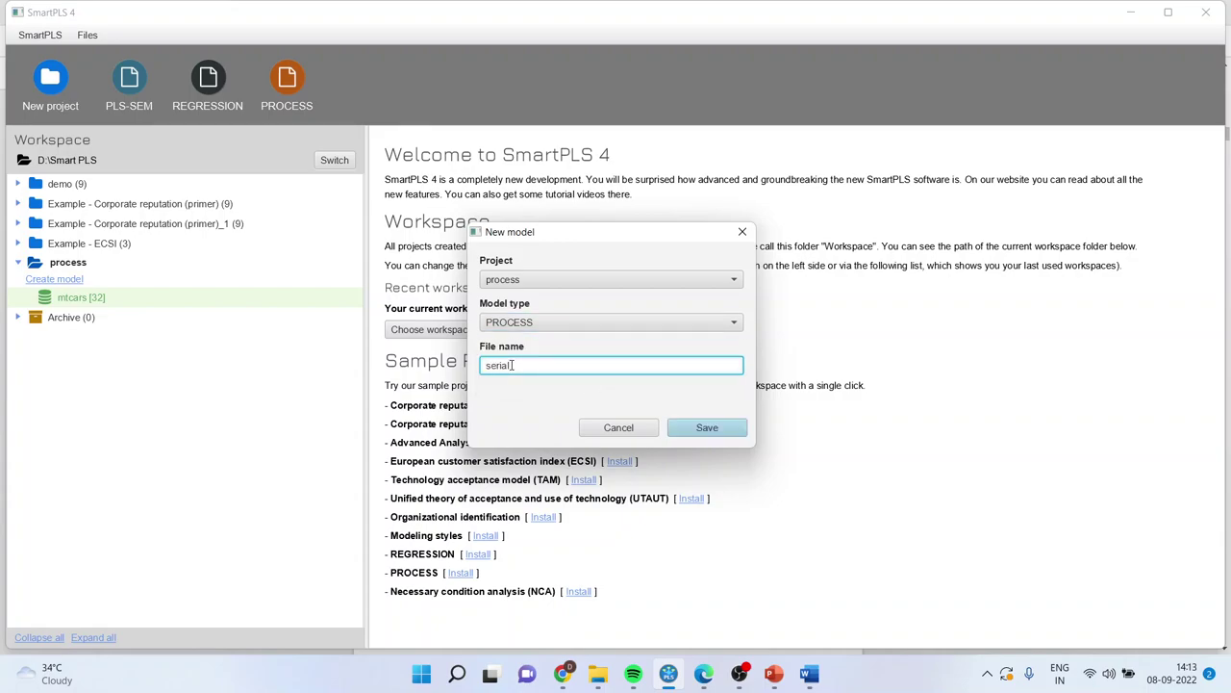
{"action": "type", "text": "ial"}
{"action": "left_click", "coordinate": [707, 429]}
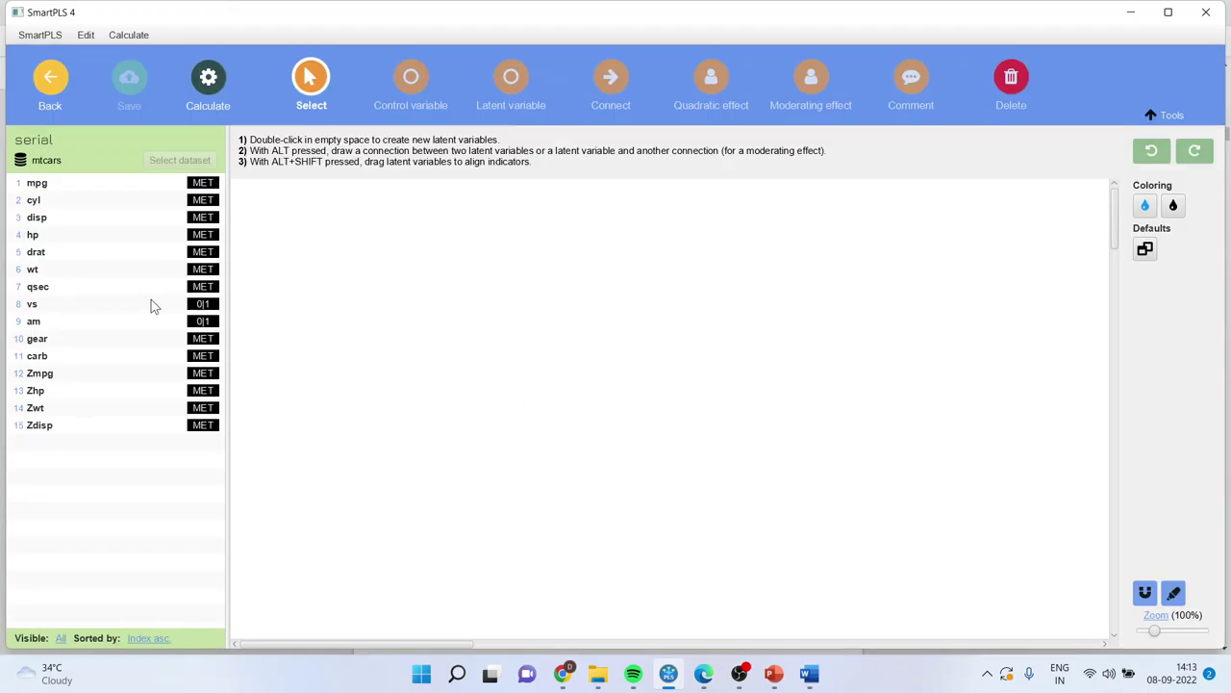
- Add mpg and wt to the canvas as variables
{"action": "left_click", "coordinate": [58, 186]}
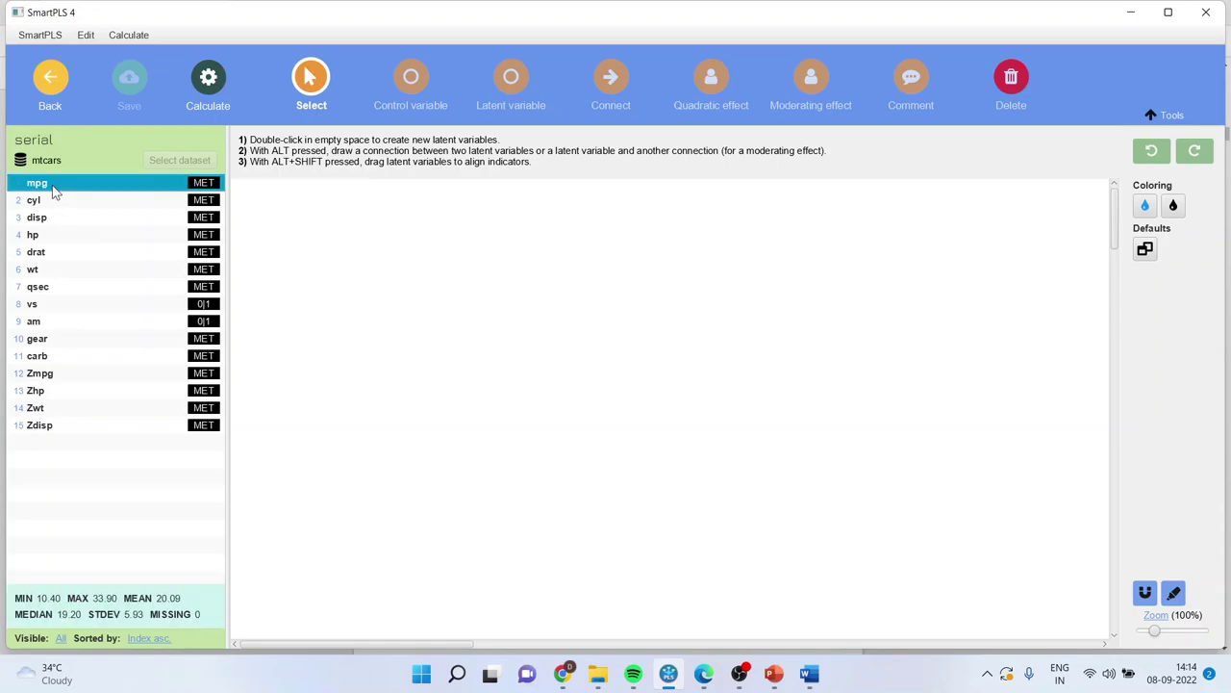
{"action": "left_click_drag", "start_coordinate": [845, 380], "coordinate": [846, 381]}
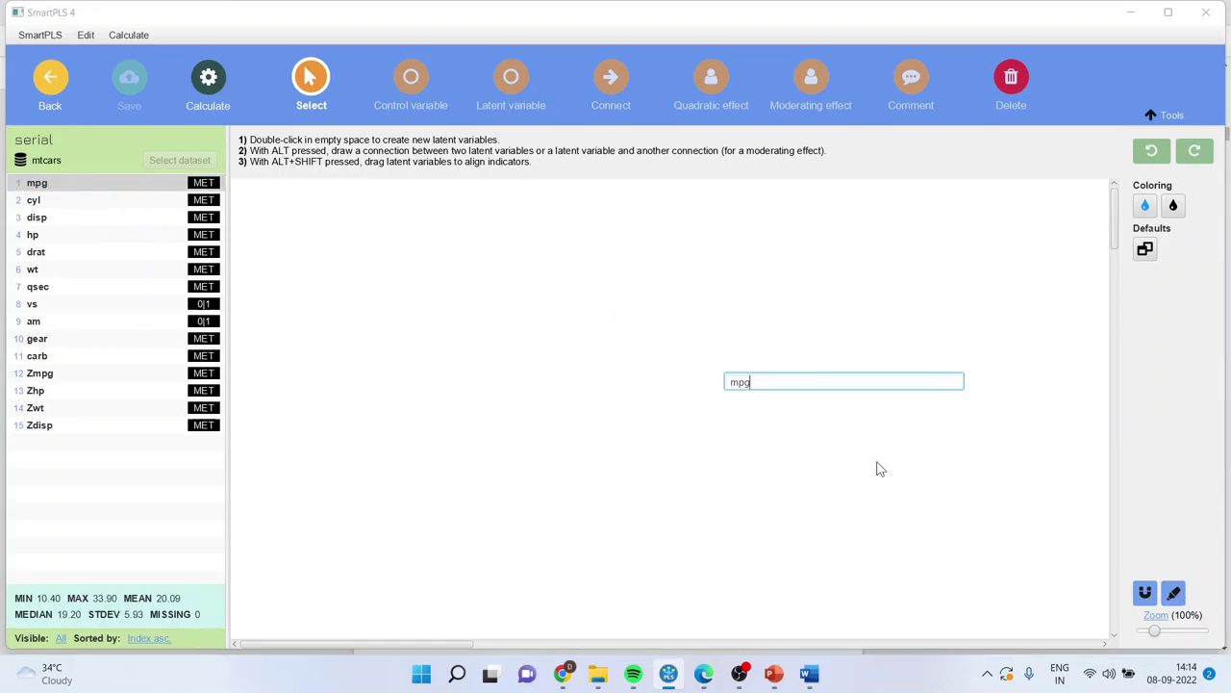
{"action": "key", "text": "Return"}
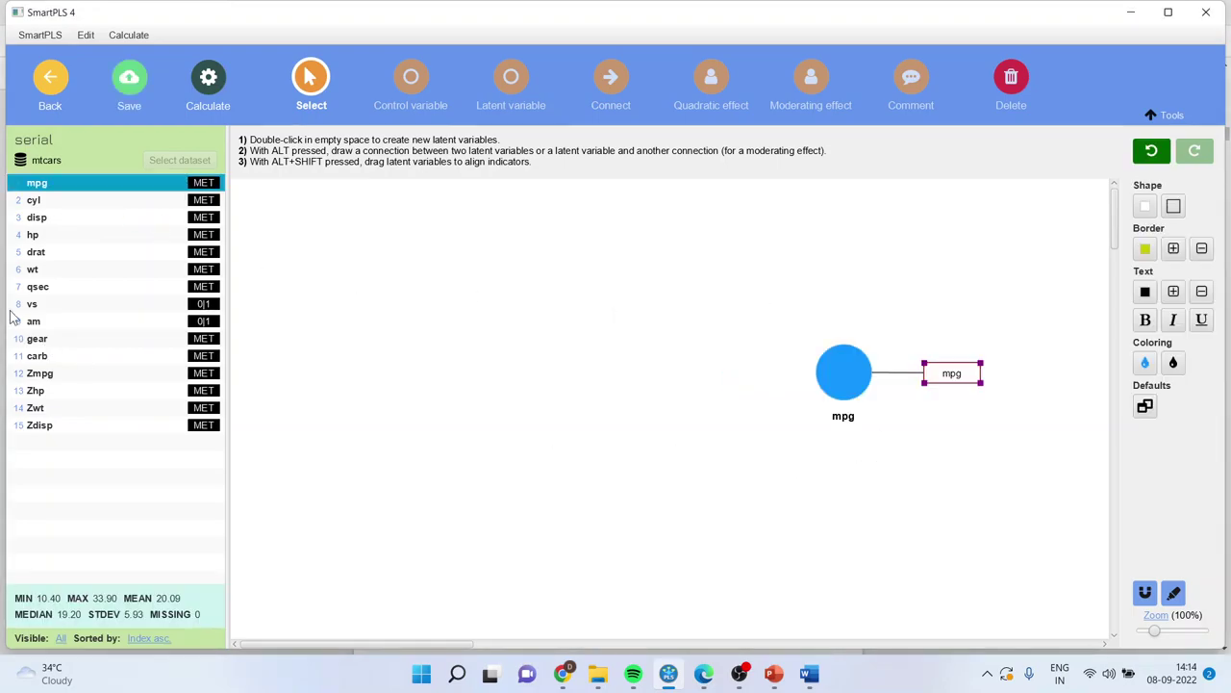
{"action": "left_click", "coordinate": [35, 272]}
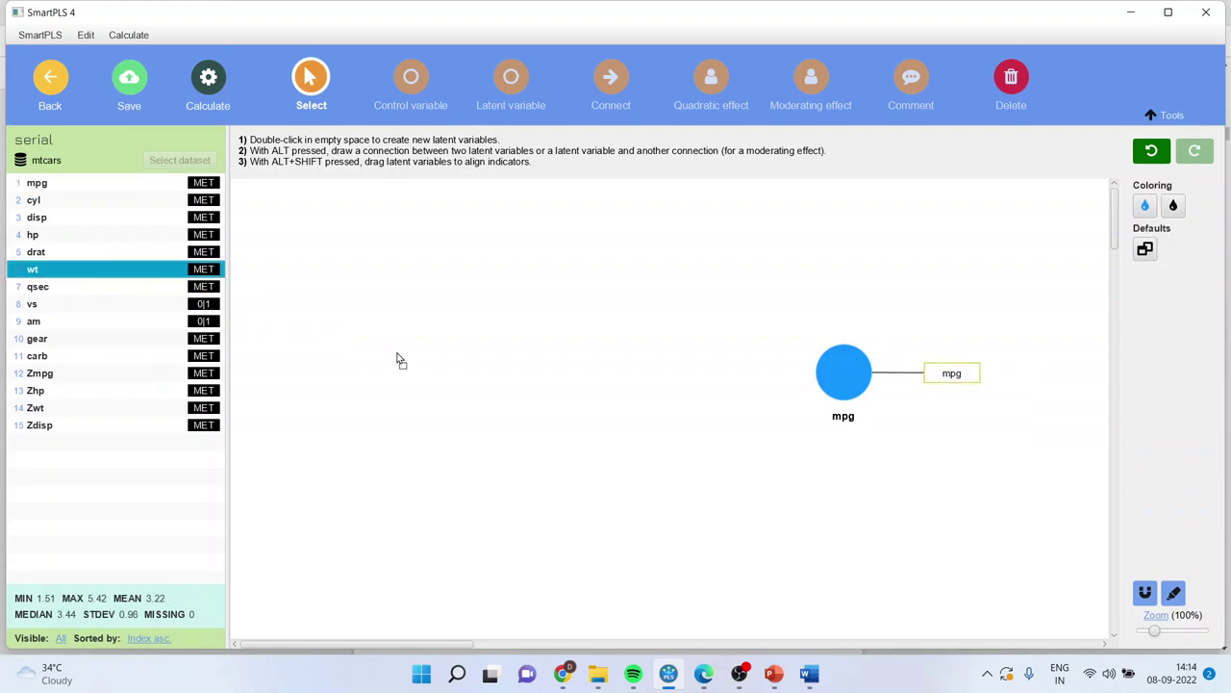
{"action": "left_click_drag", "start_coordinate": [400, 360], "coordinate": [494, 416]}
{"action": "key", "text": "Return"}
- Align wt and mpg horizontally and draw a path from wt to mpg
{"action": "left_click_drag", "start_coordinate": [472, 360], "coordinate": [464, 461]}
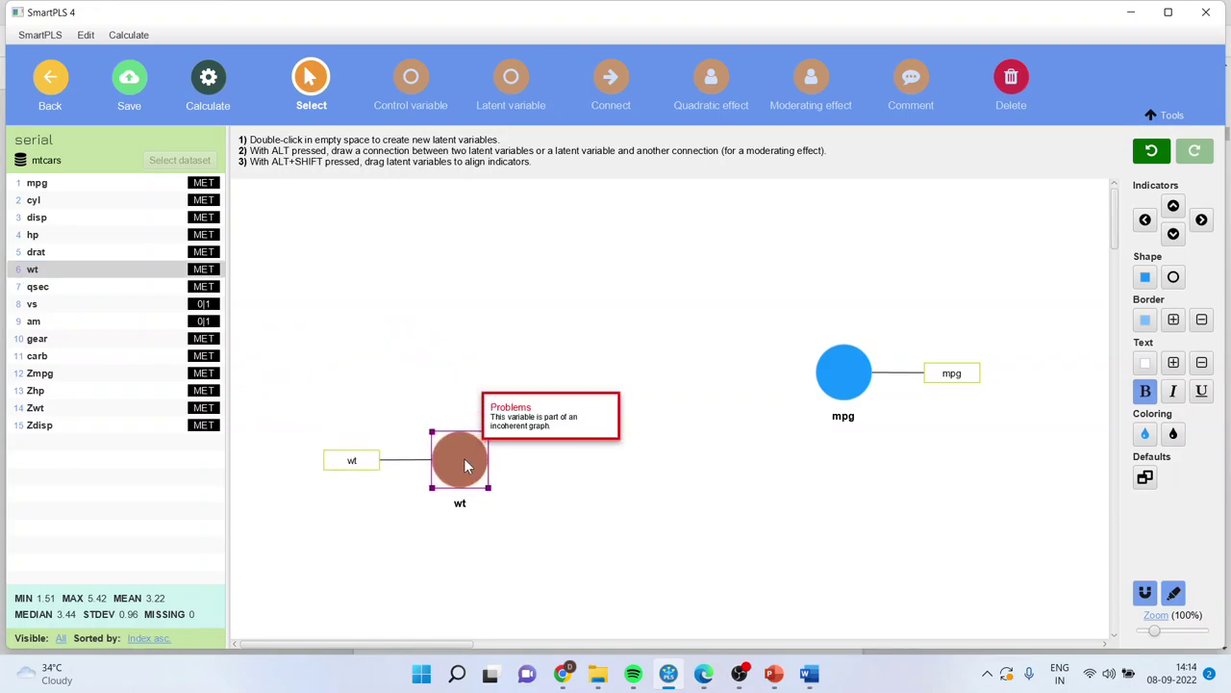
{"action": "left_click_drag", "start_coordinate": [843, 375], "coordinate": [853, 462]}
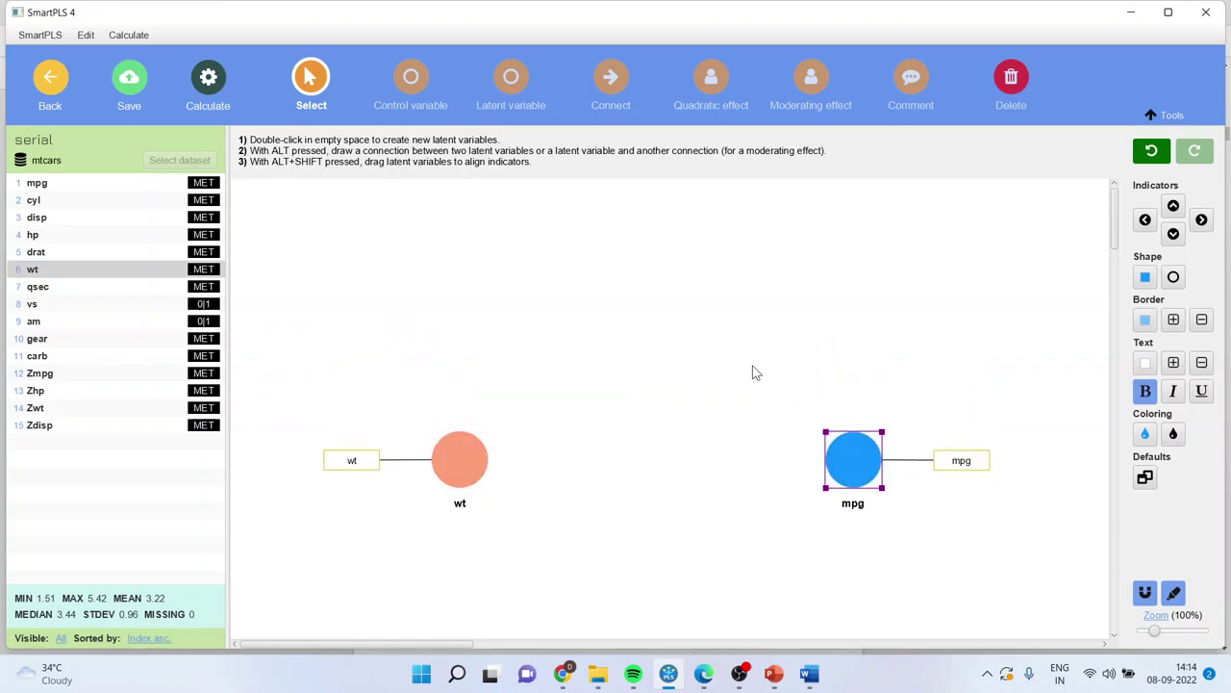
{"action": "left_click", "coordinate": [691, 270]}
{"action": "left_click", "coordinate": [610, 87]}
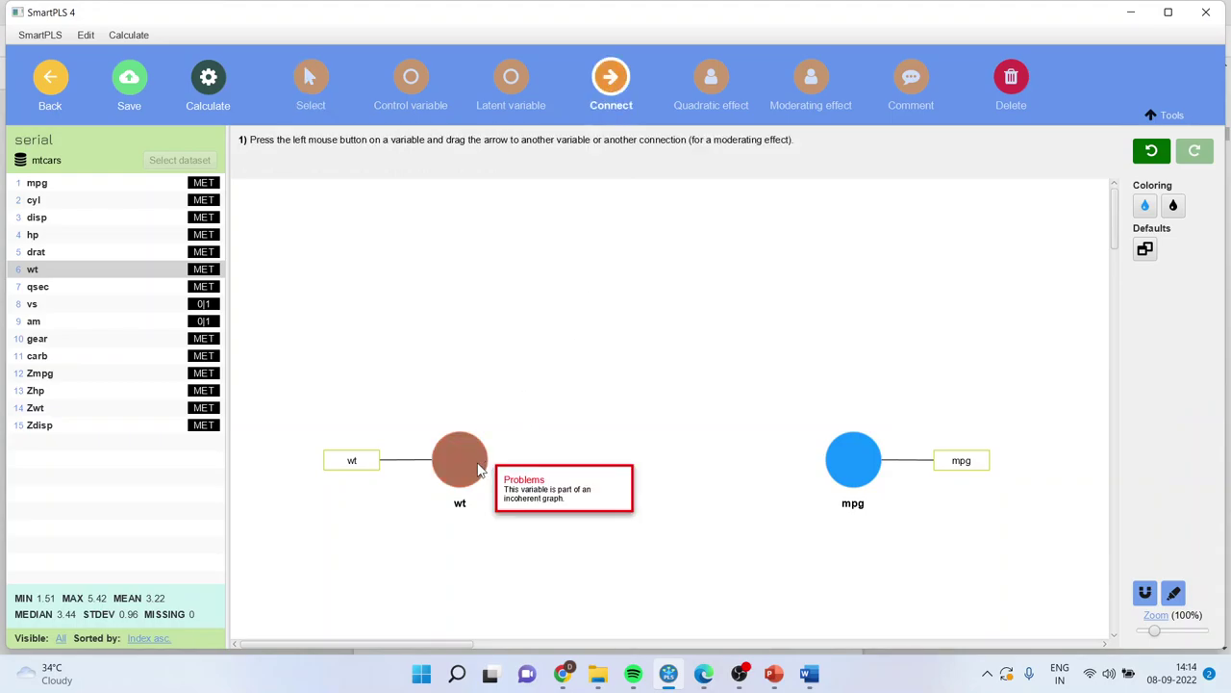
{"action": "left_click_drag", "start_coordinate": [518, 471], "coordinate": [839, 468]}
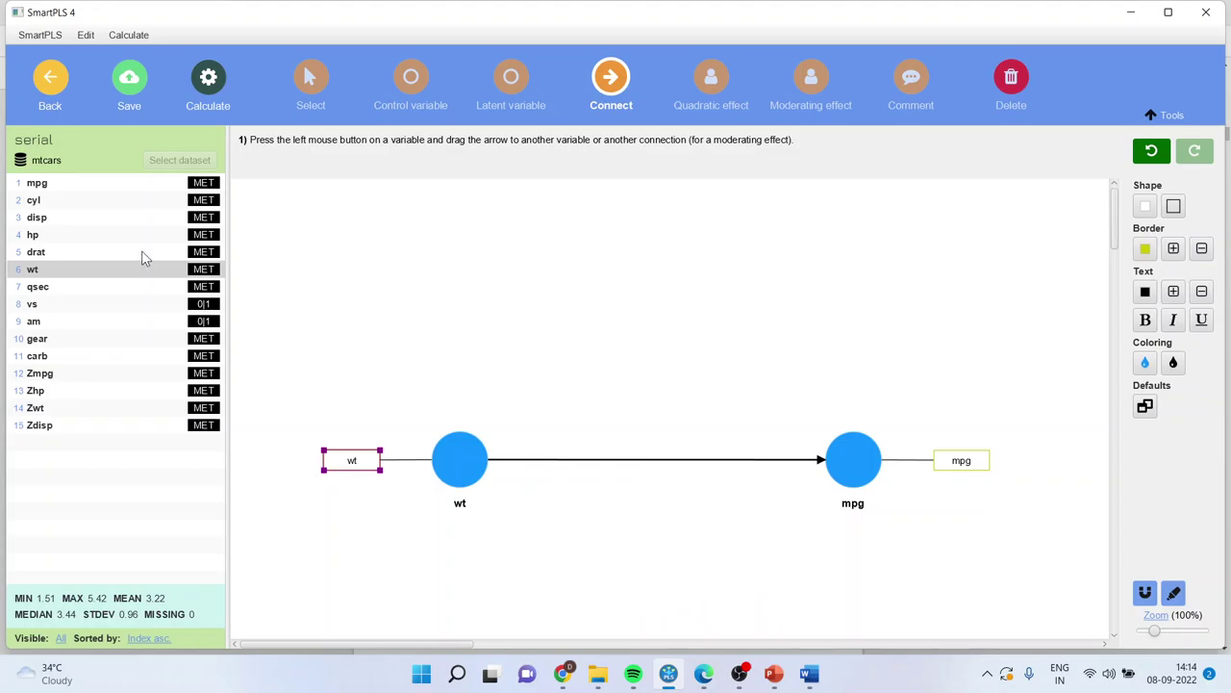
- Place hp and disp on the canvas above wt and mpg, disp right of hp
{"action": "left_click", "coordinate": [65, 241]}
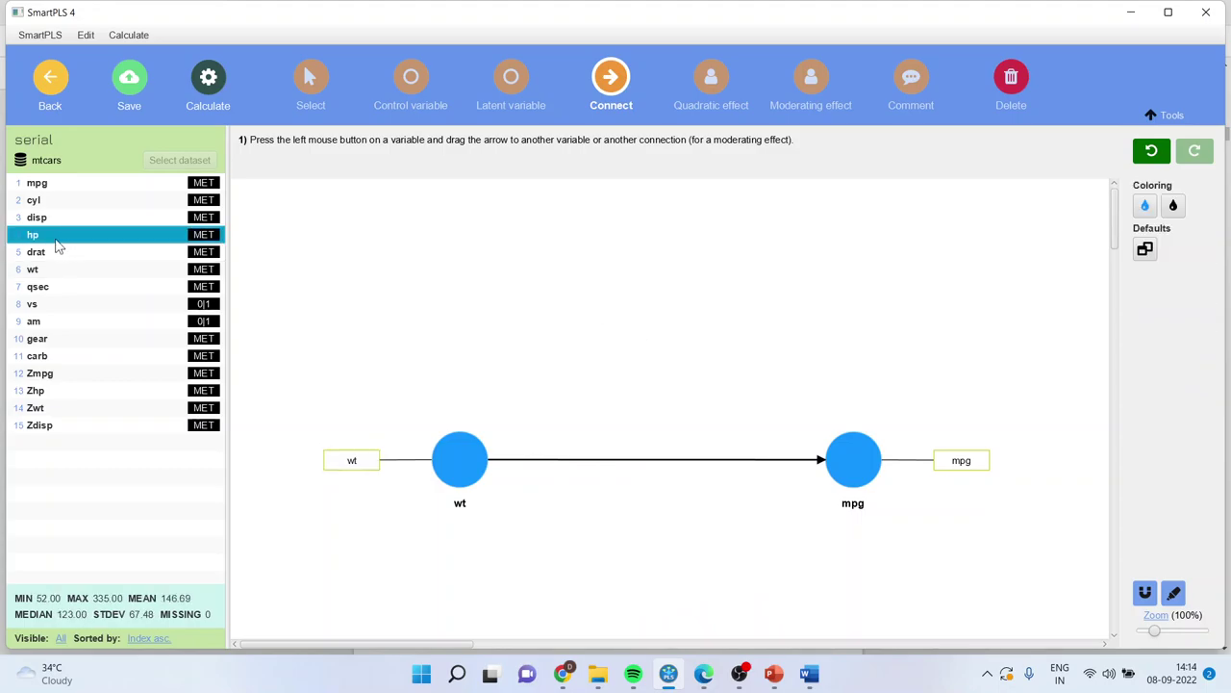
{"action": "left_click", "coordinate": [567, 279]}
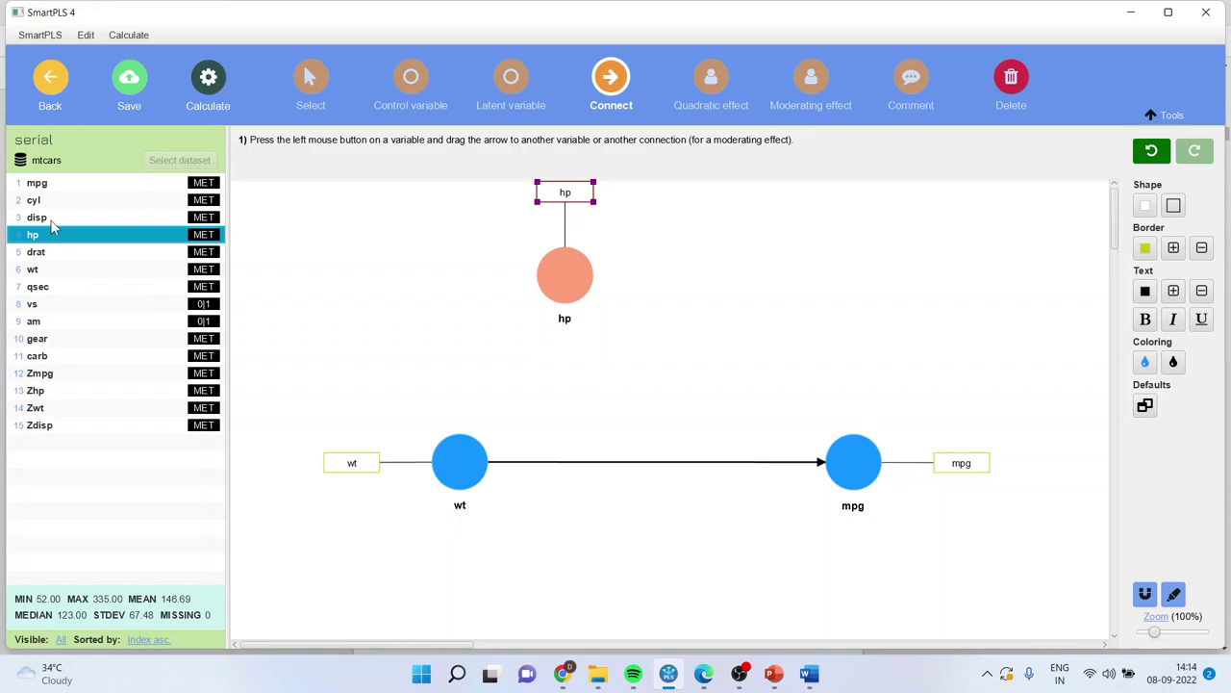
{"action": "left_click_drag", "start_coordinate": [51, 221], "coordinate": [784, 285]}
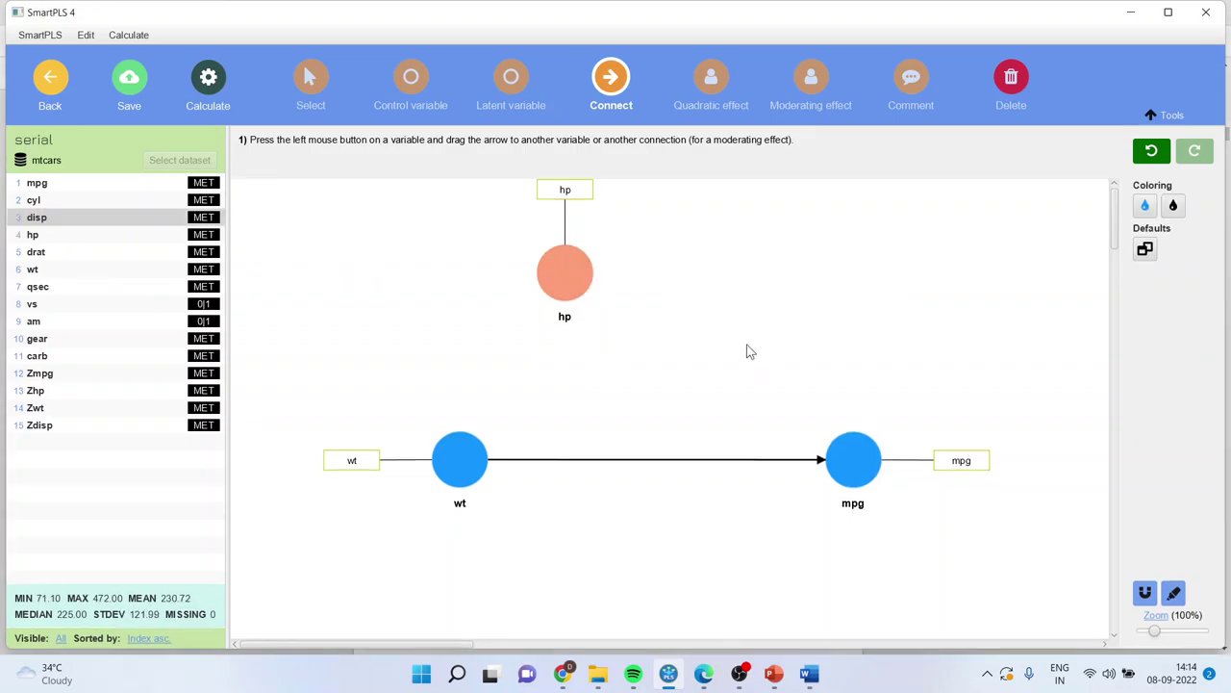
{"action": "left_click", "coordinate": [775, 289]}
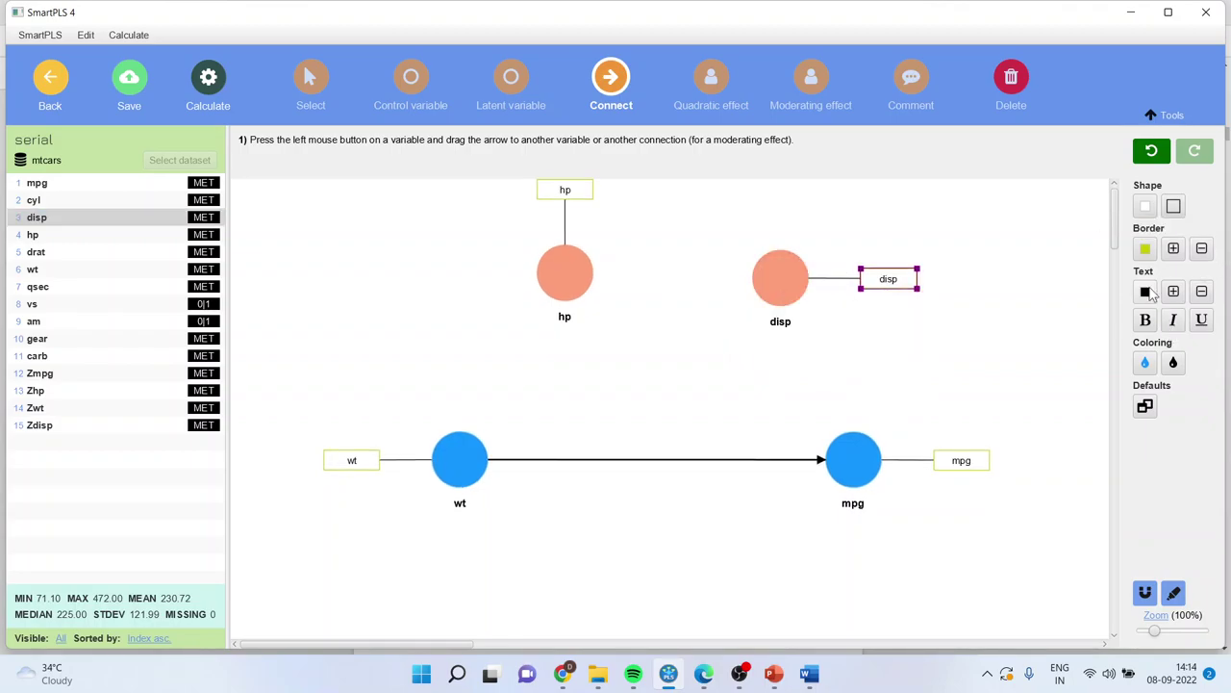
- Position disp's indicator above its node
{"action": "right_click", "coordinate": [785, 286]}
{"action": "left_click", "coordinate": [747, 354]}
{"action": "left_click", "coordinate": [311, 87]}
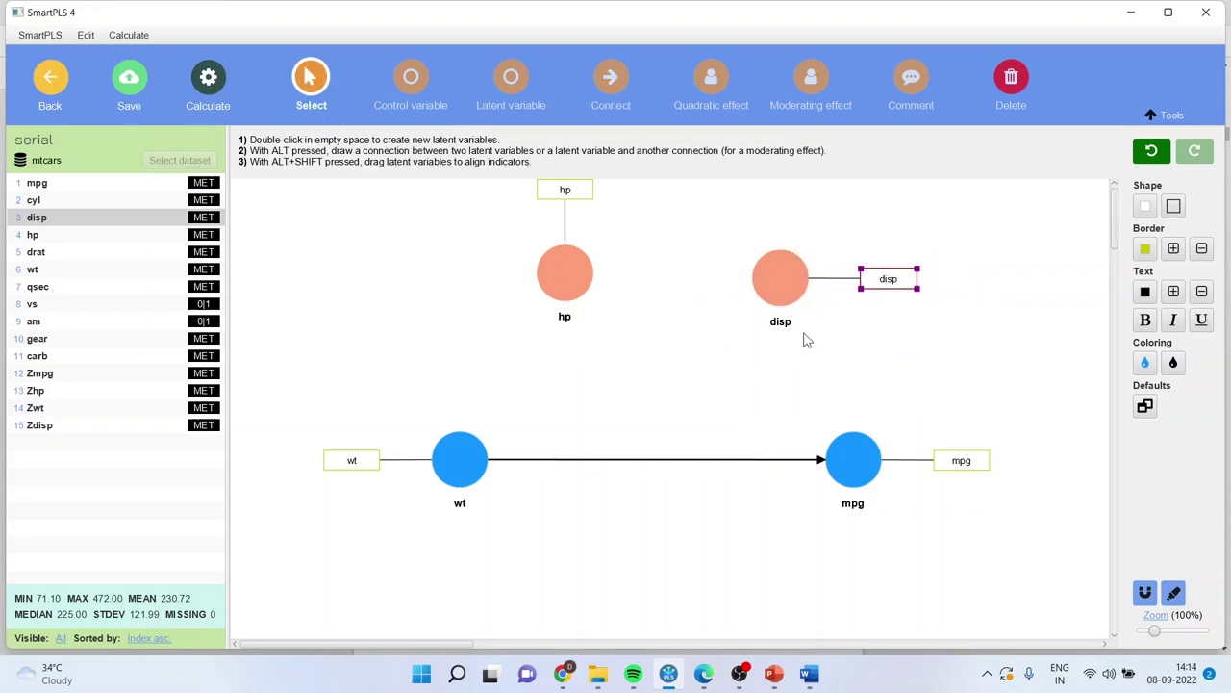
{"action": "left_click", "coordinate": [780, 278]}
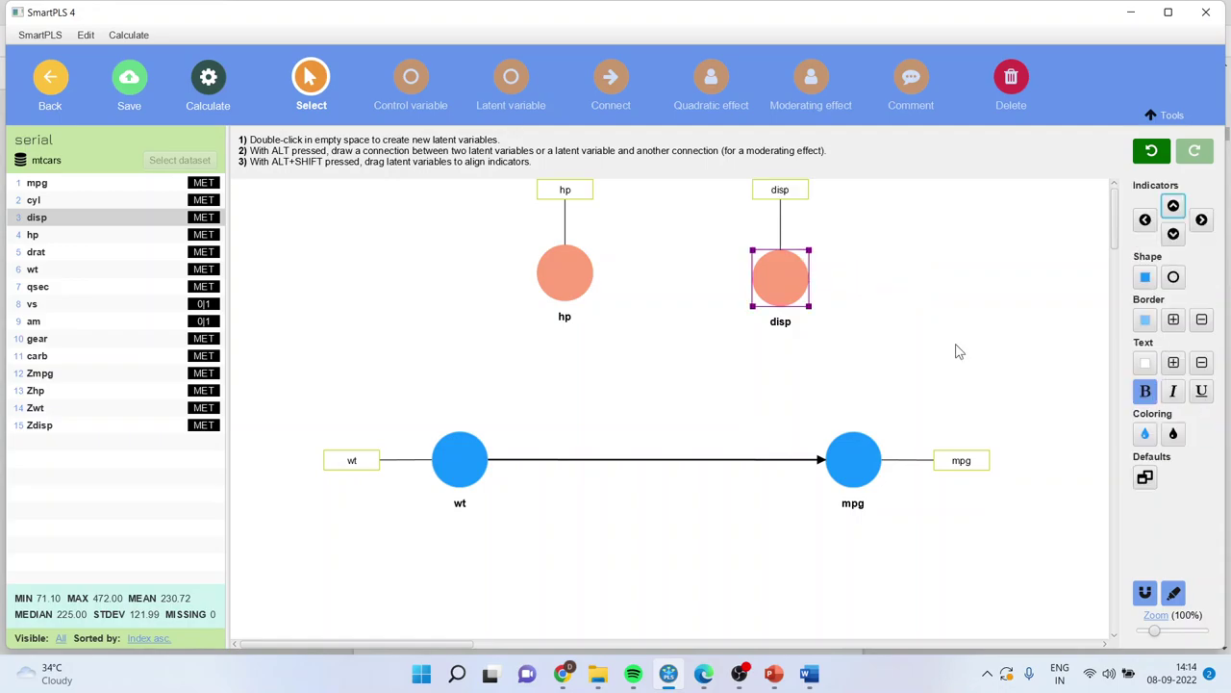
{"action": "left_click", "coordinate": [931, 300]}
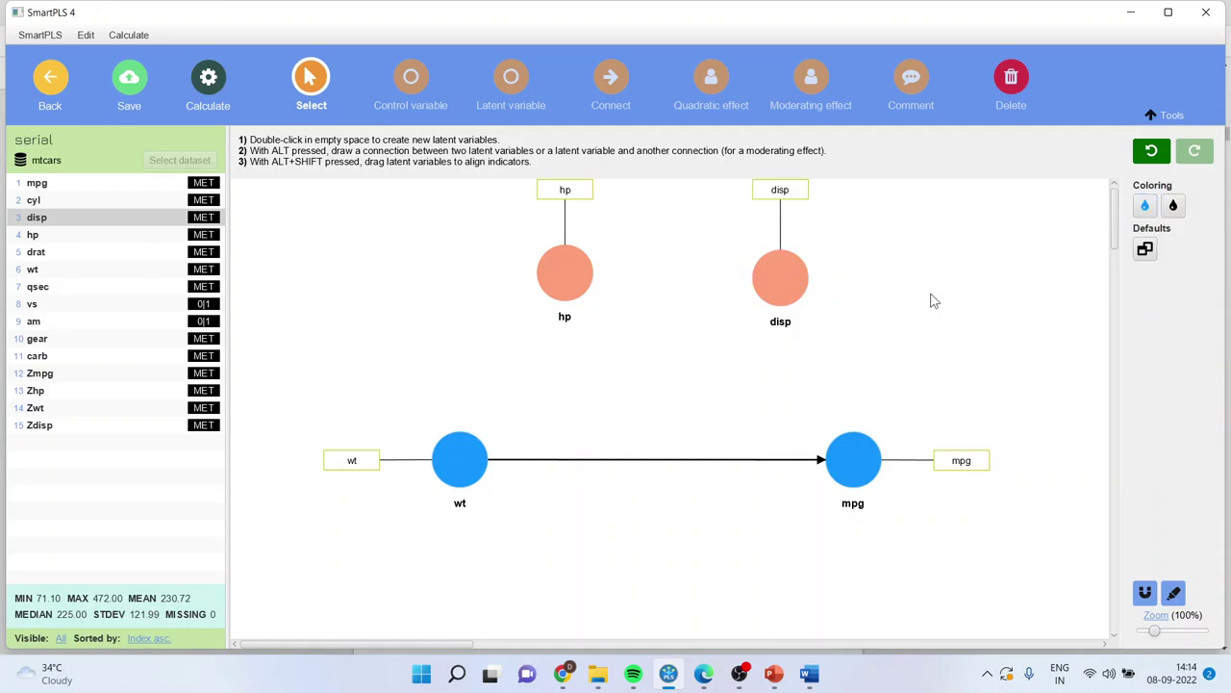
- Draw paths wt→hp, wt→disp and hp→disp
{"action": "left_click", "coordinate": [611, 85]}
{"action": "left_click_drag", "start_coordinate": [471, 452], "coordinate": [845, 454]}
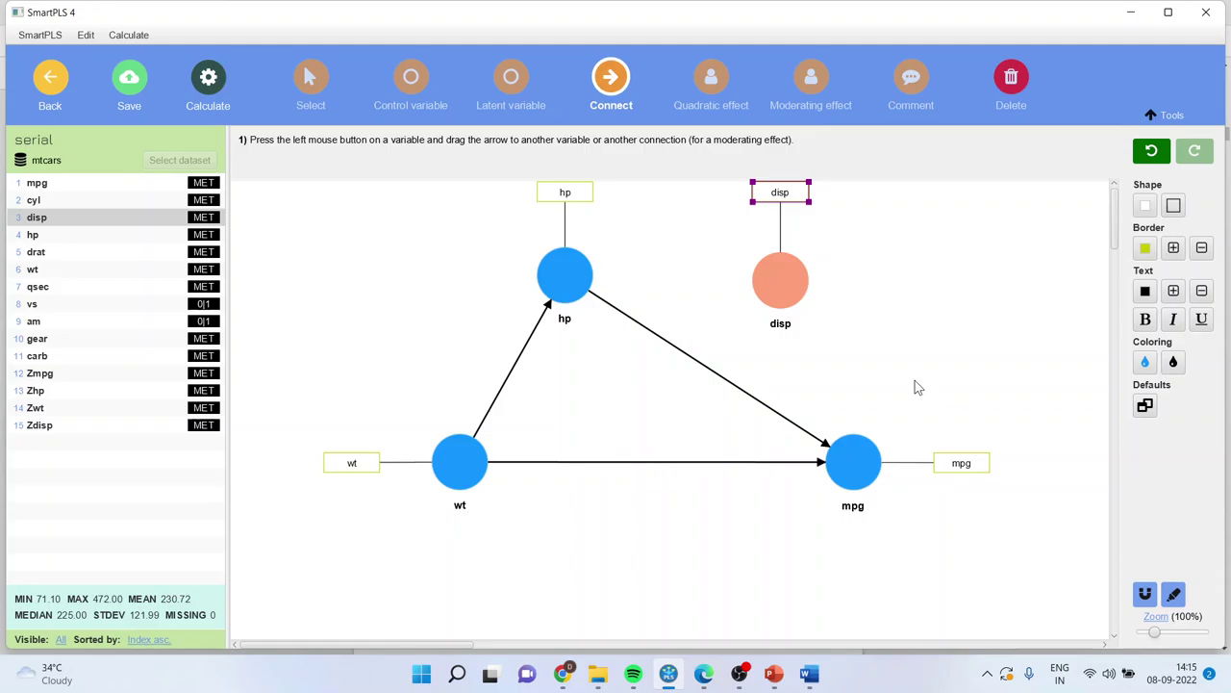
{"action": "left_click_drag", "start_coordinate": [461, 467], "coordinate": [859, 450]}
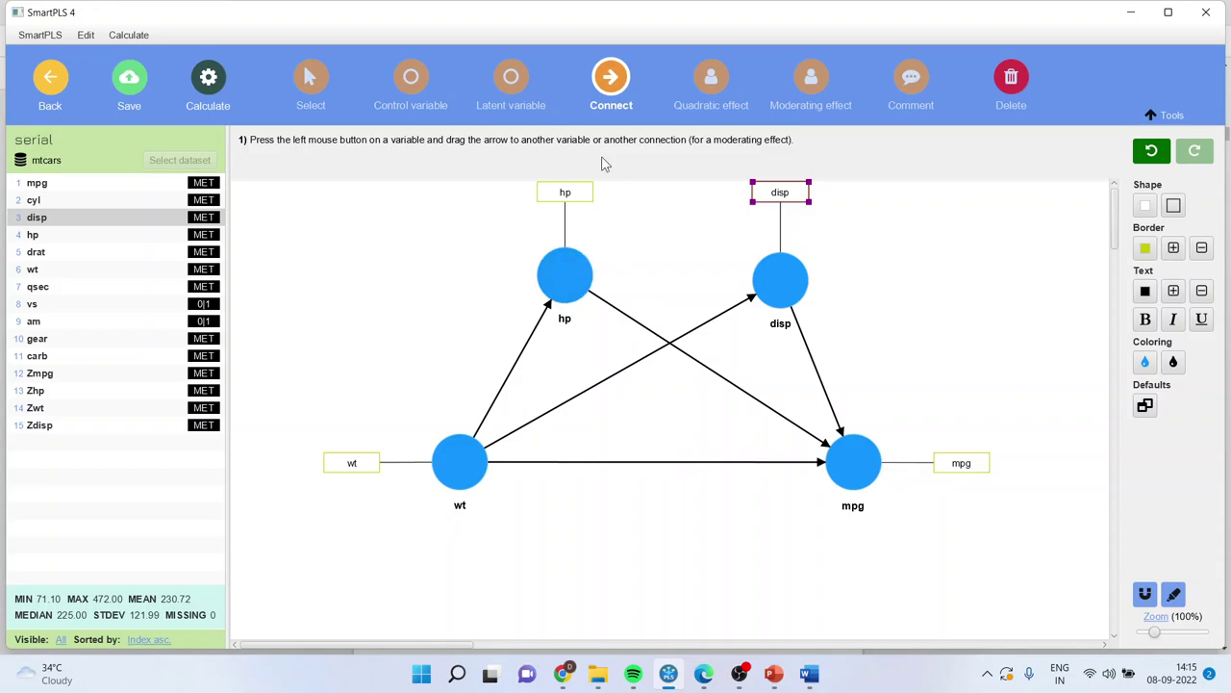
{"action": "left_click_drag", "start_coordinate": [583, 269], "coordinate": [777, 280]}
- Compare the model with the PDF's Model 6 diagram, then open Bootstrapping setup
{"action": "left_click", "coordinate": [705, 676]}
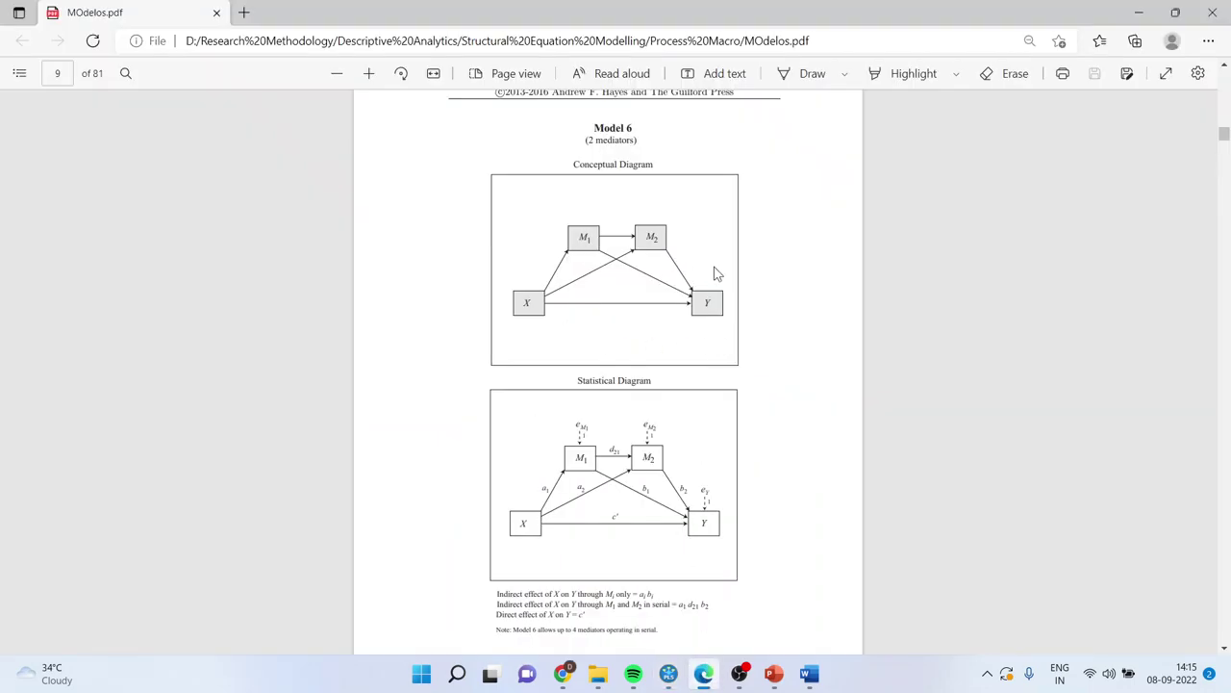
{"action": "left_click", "coordinate": [668, 674]}
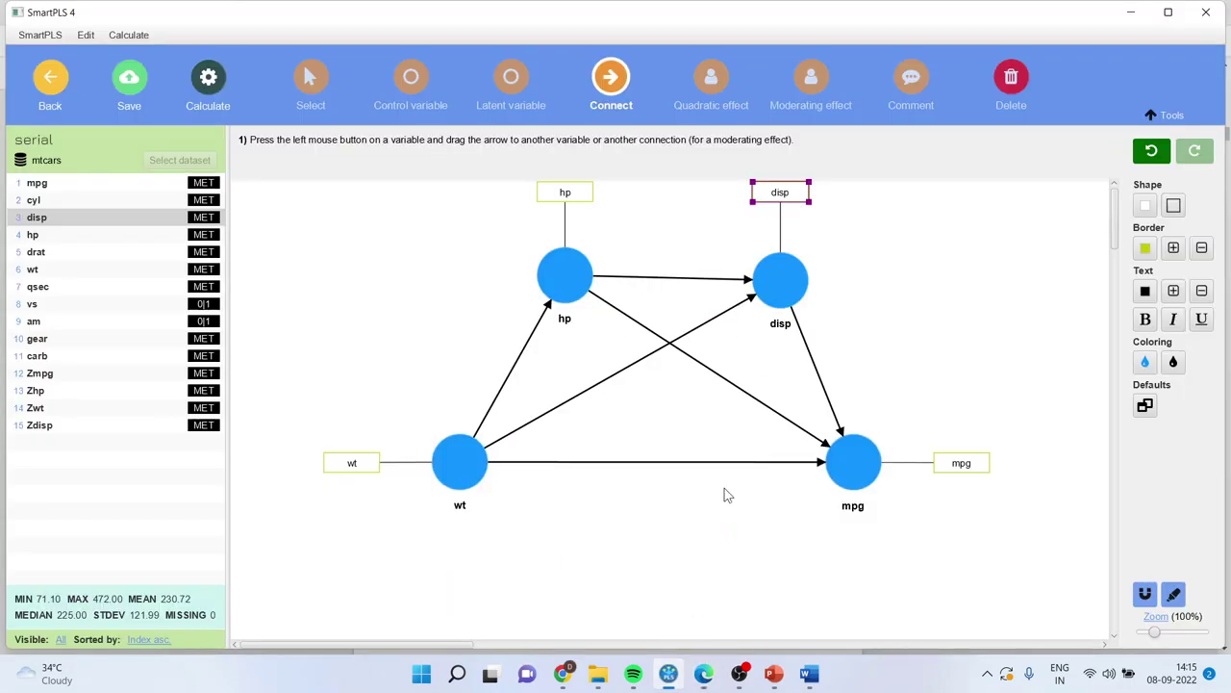
{"action": "left_click", "coordinate": [209, 78]}
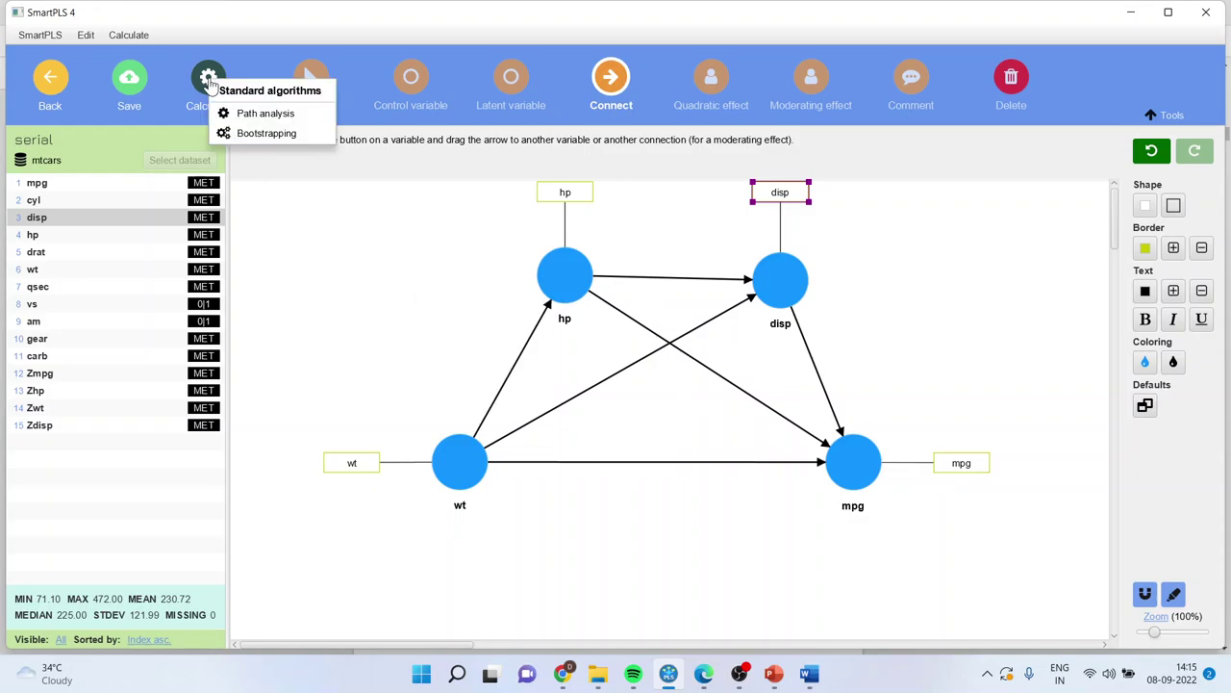
{"action": "left_click", "coordinate": [268, 134]}
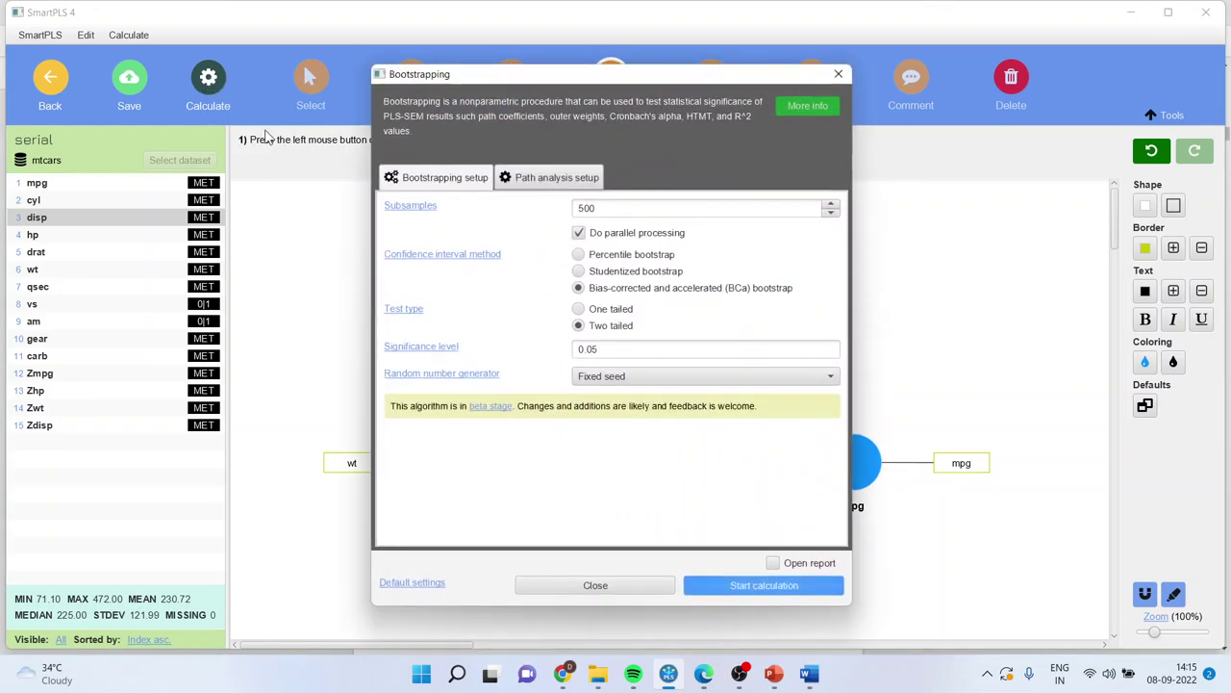
- Run bootstrapping and show the Path coefficients table with its P values column
{"action": "left_click", "coordinate": [751, 585]}
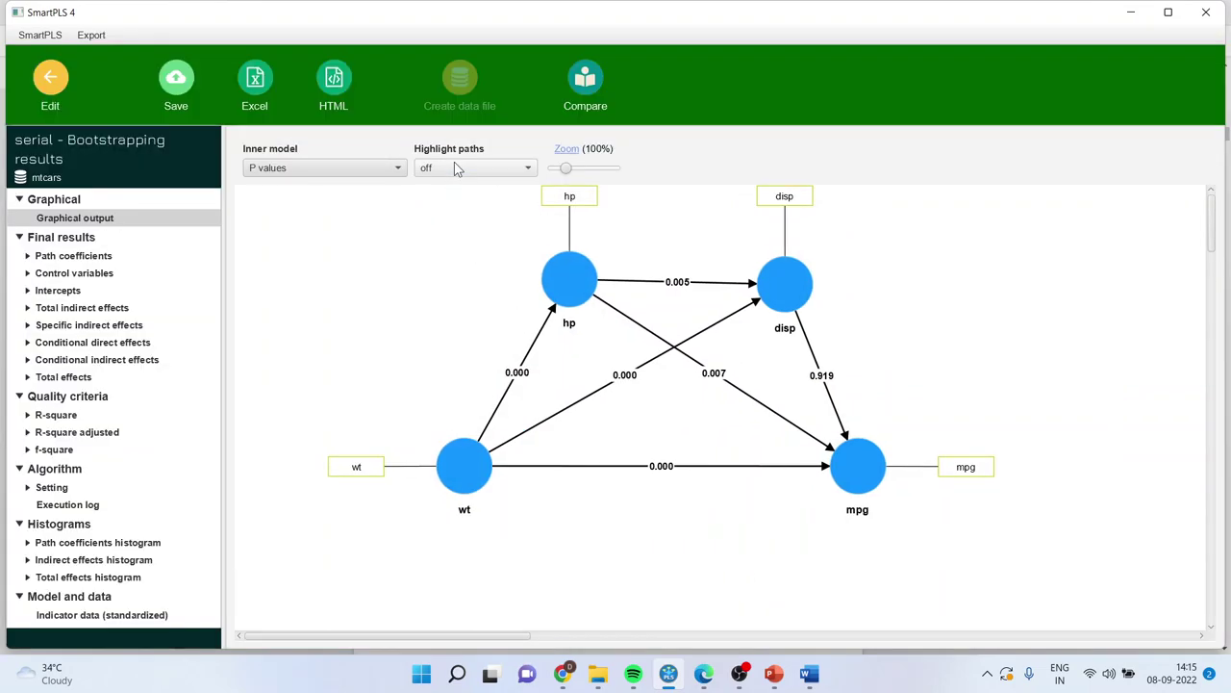
{"action": "left_click", "coordinate": [99, 257]}
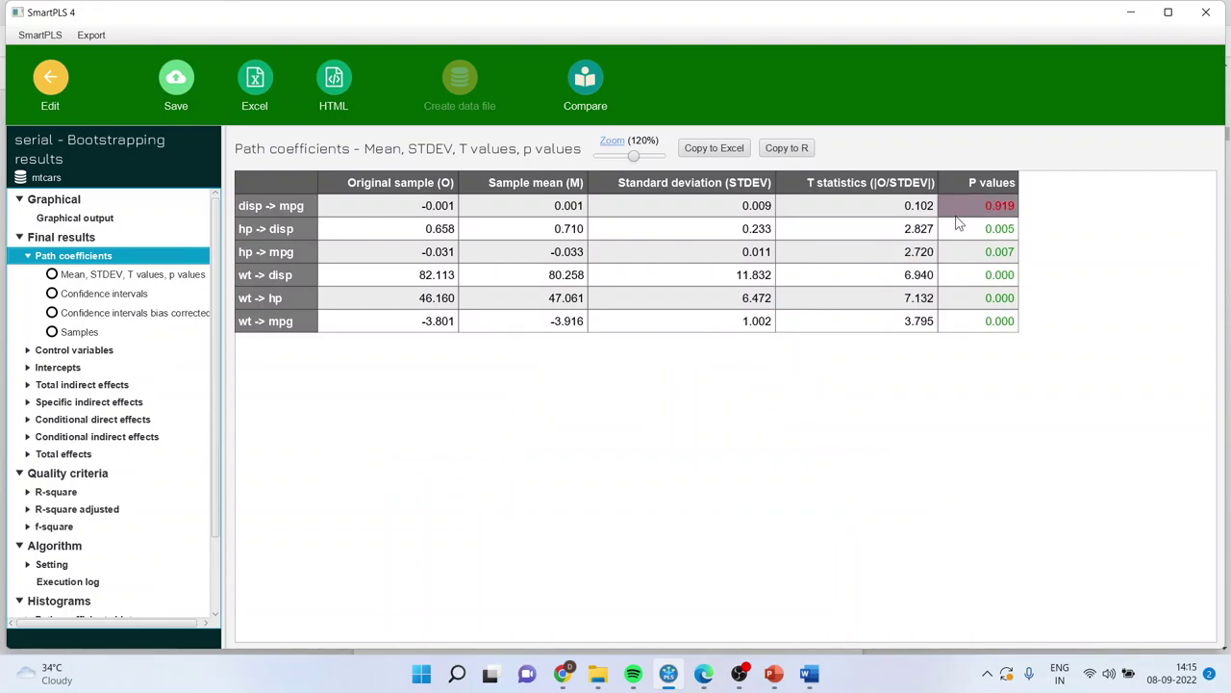
{"action": "left_click_drag", "start_coordinate": [962, 208], "coordinate": [973, 324]}
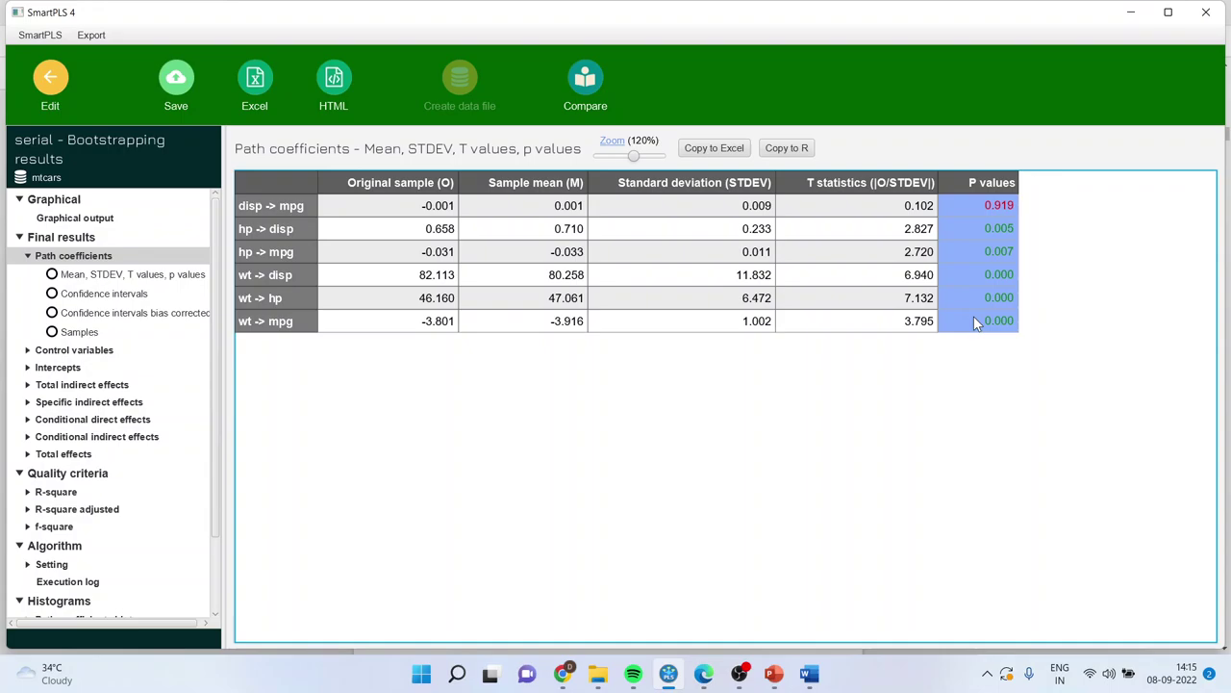
- Highlight significant paths' p values and coefficients, noting disp -> mpg's p of 0.919
{"action": "left_click", "coordinate": [308, 205]}
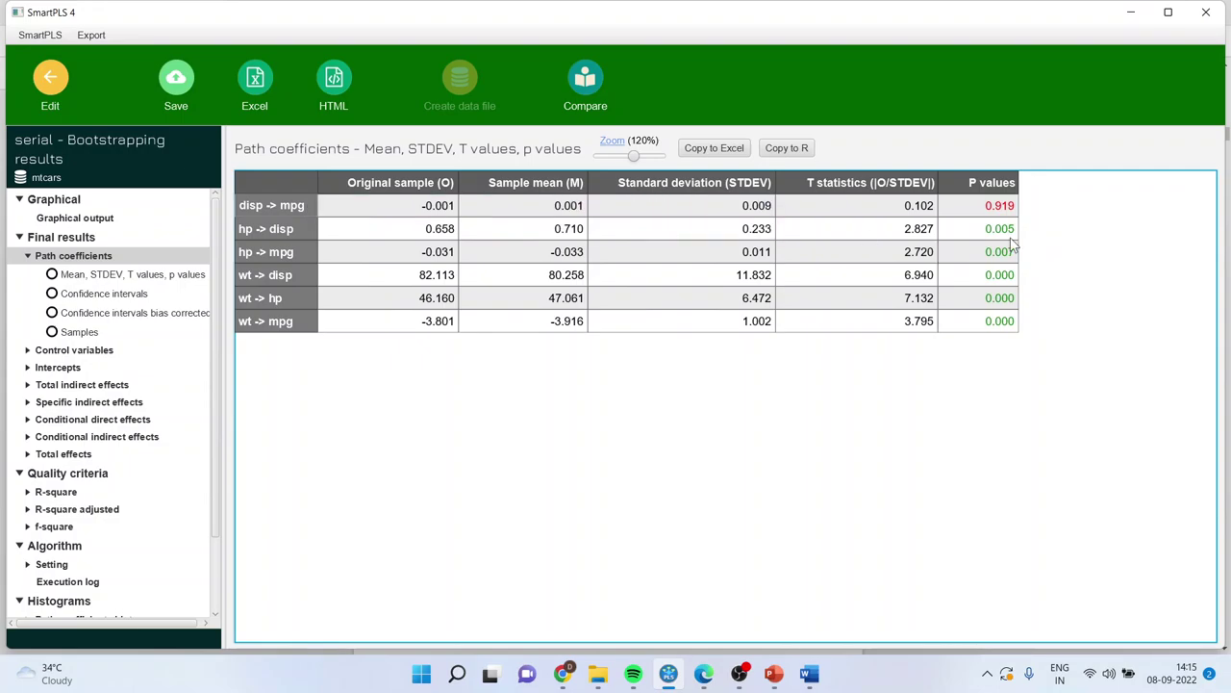
{"action": "left_click_drag", "start_coordinate": [1000, 229], "coordinate": [1003, 330]}
{"action": "left_click_drag", "start_coordinate": [351, 231], "coordinate": [423, 385]}
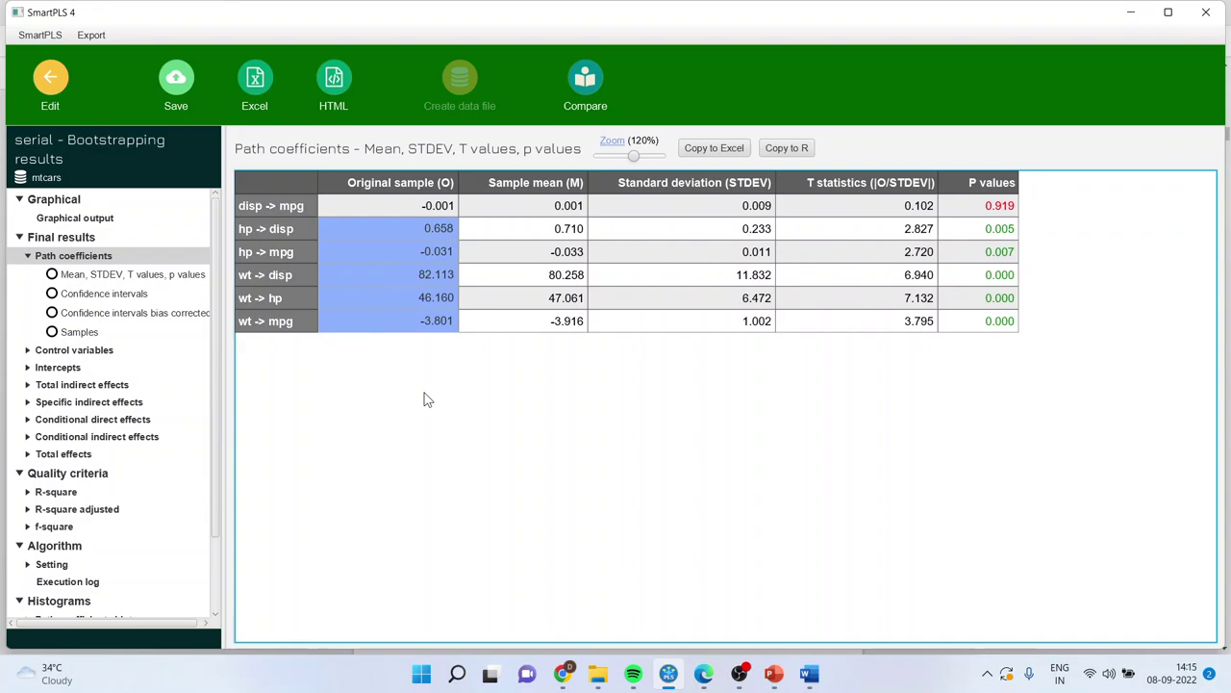
{"action": "left_click", "coordinate": [278, 205]}
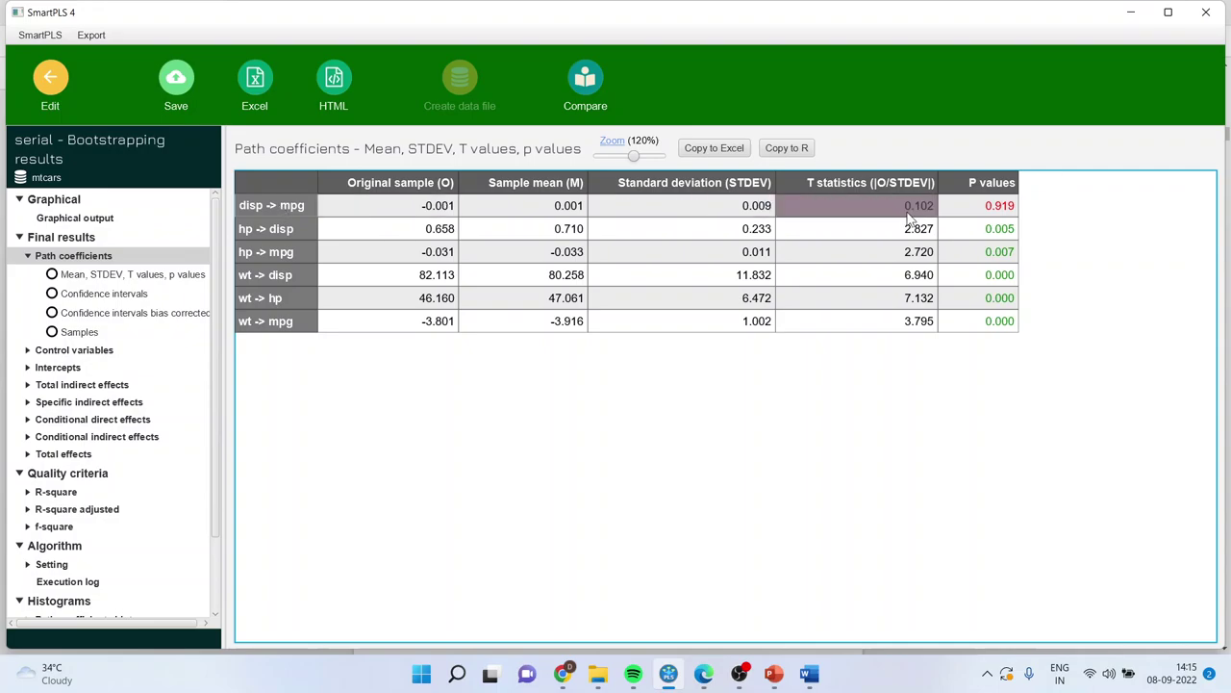
{"action": "left_click", "coordinate": [974, 207]}
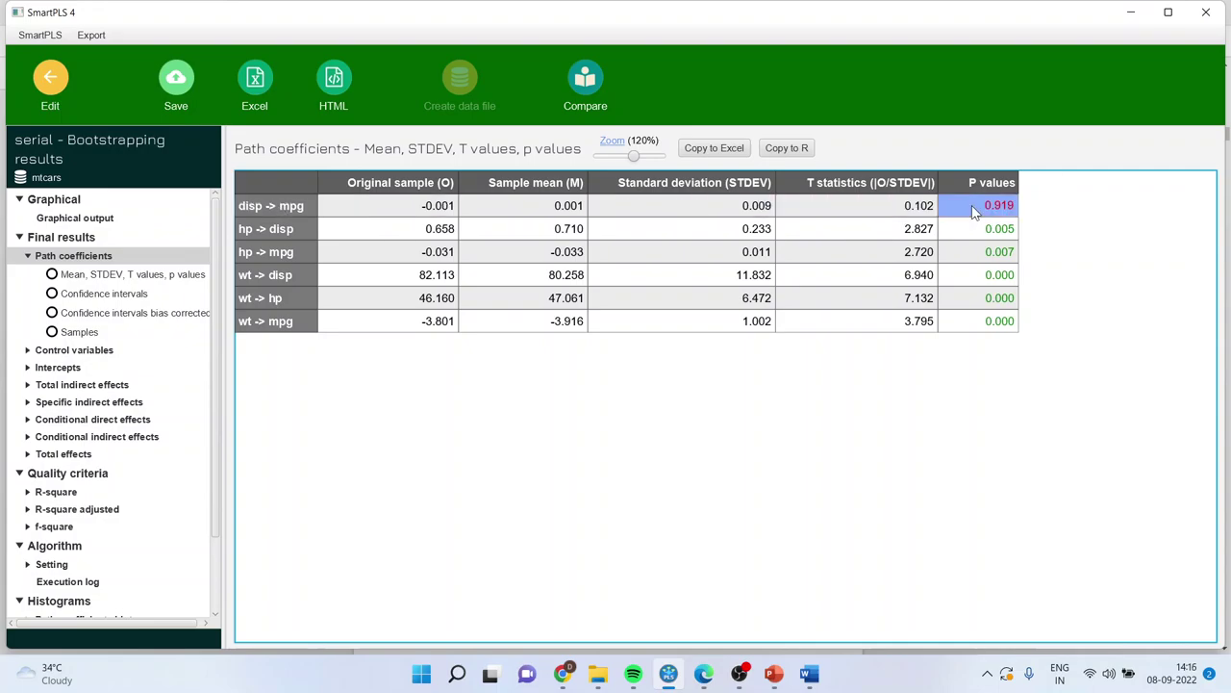
{"action": "left_click_drag", "start_coordinate": [981, 229], "coordinate": [983, 325]}
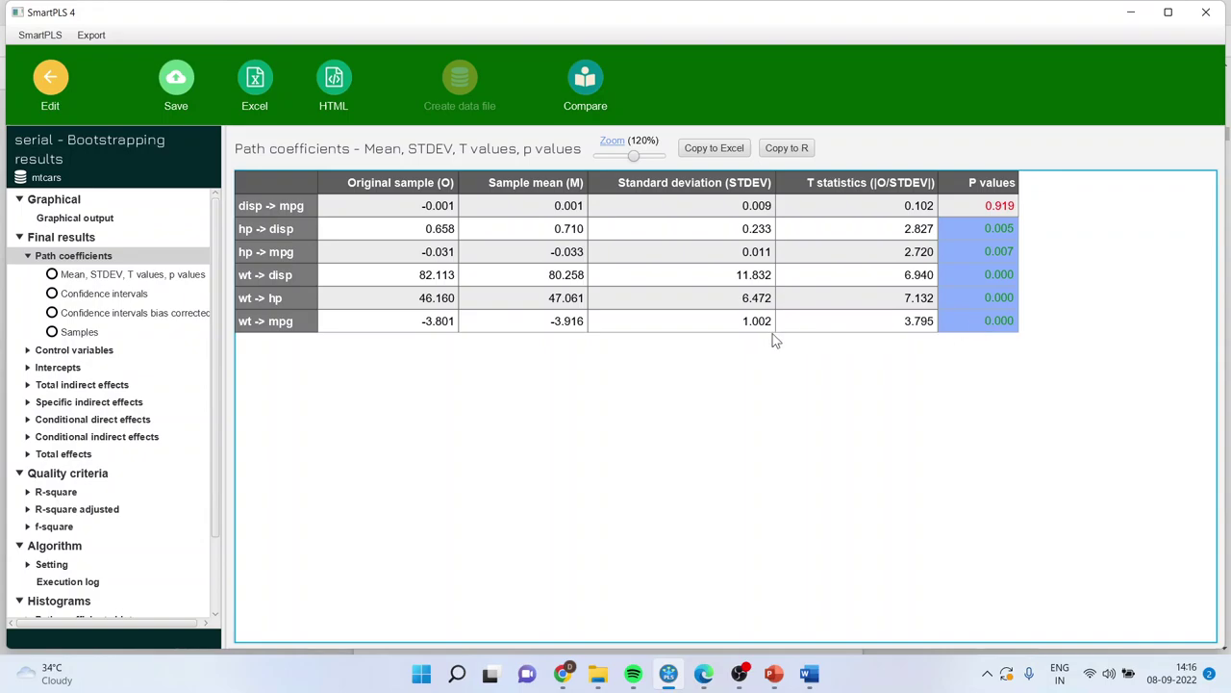
- Show bias-corrected intervals; check disp -> mpg (-0.022 to 0.015) and hp -> disp's 1.153
{"action": "left_click", "coordinate": [150, 314]}
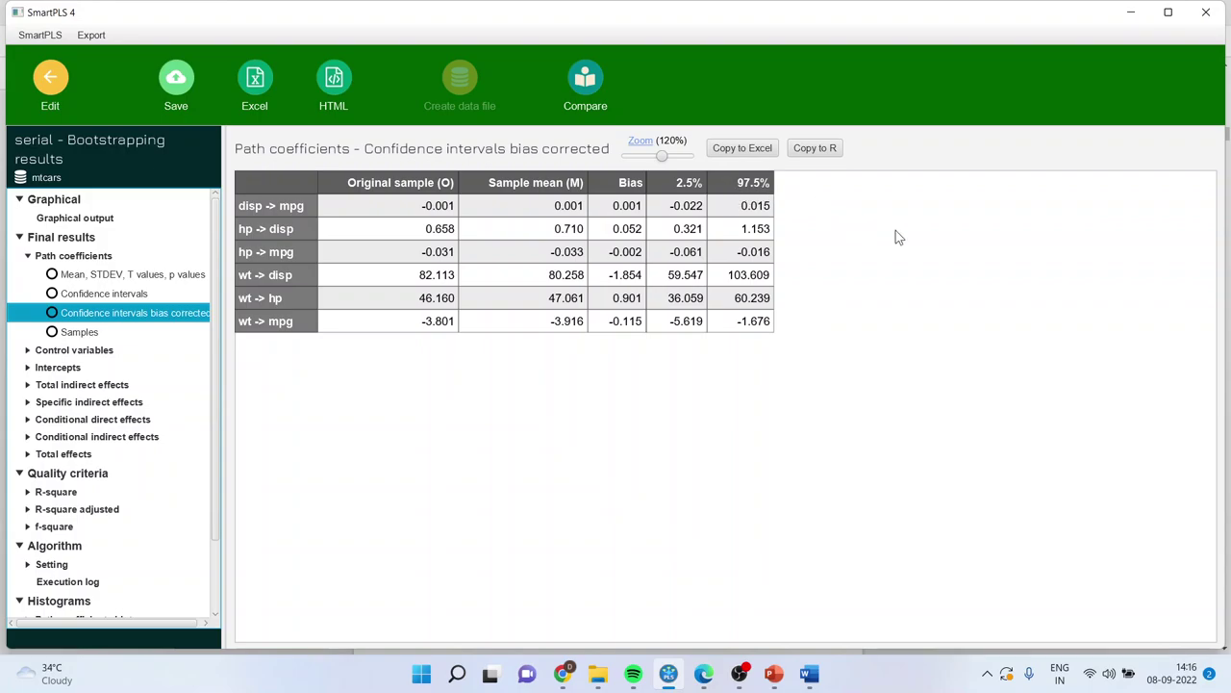
{"action": "left_click", "coordinate": [280, 211]}
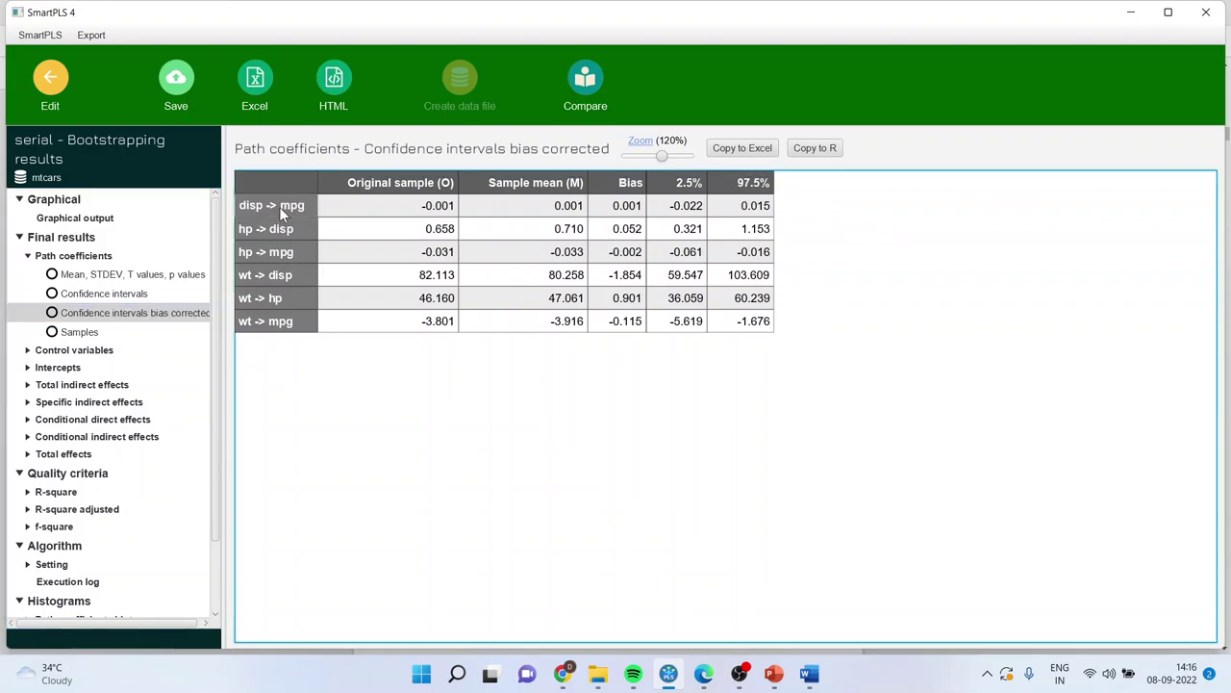
{"action": "left_click", "coordinate": [685, 214]}
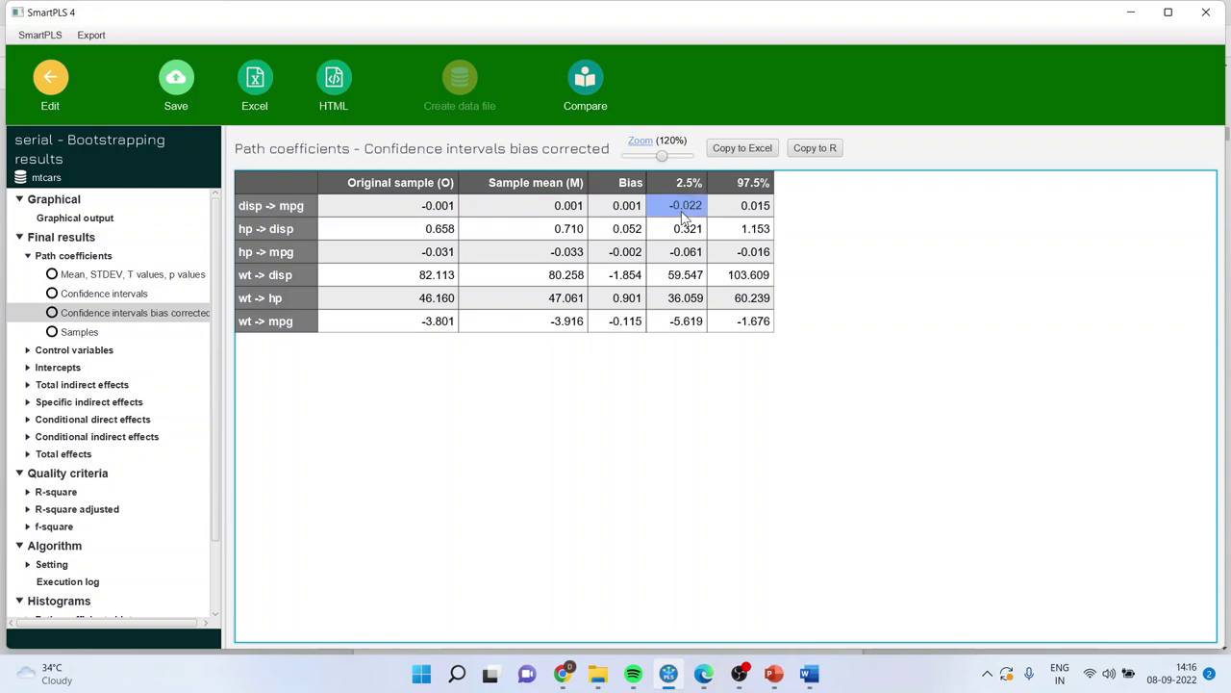
{"action": "left_click", "coordinate": [759, 218]}
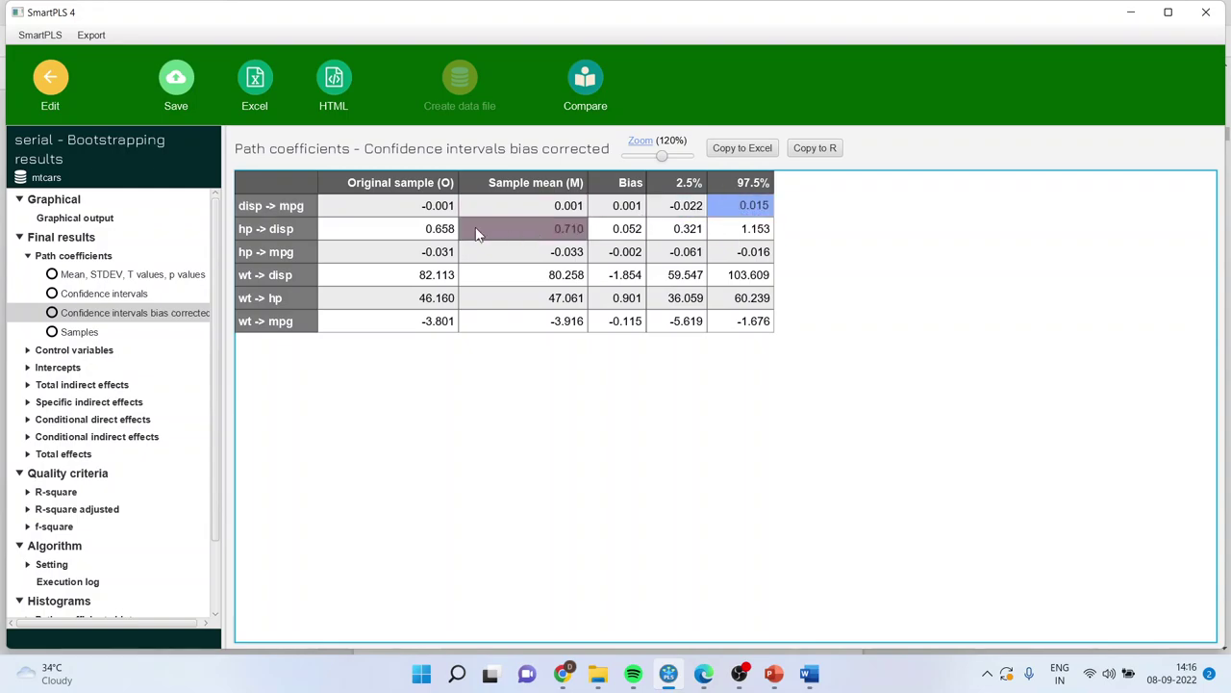
{"action": "left_click", "coordinate": [299, 206]}
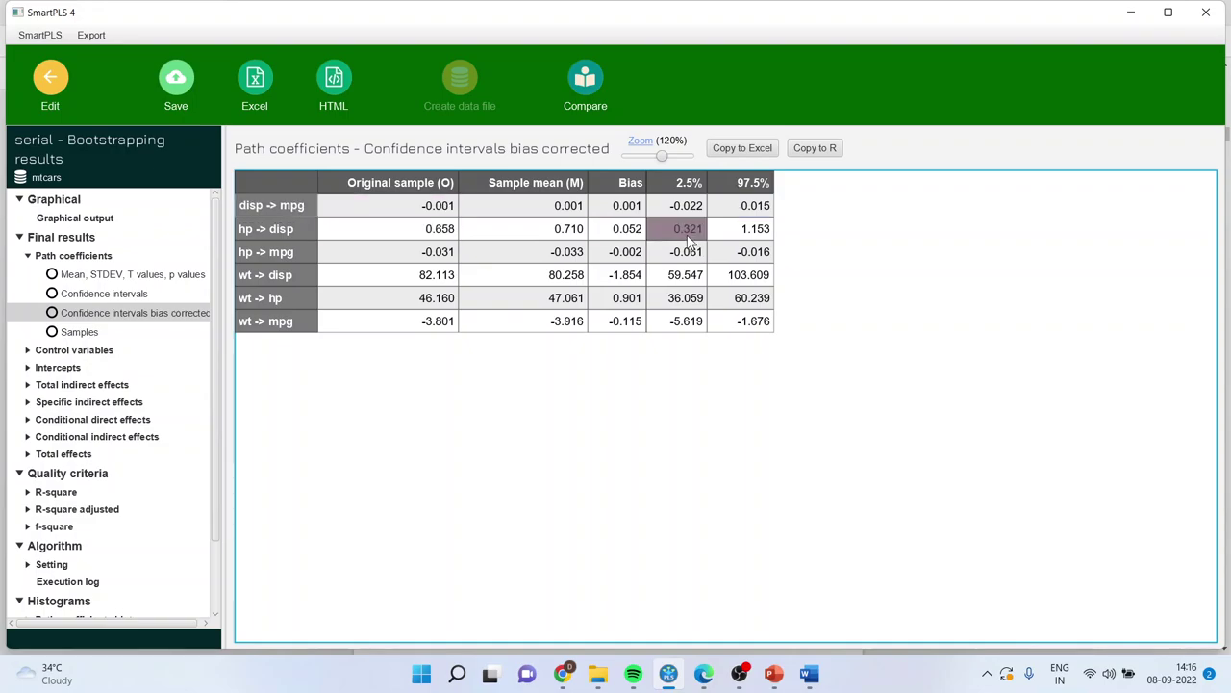
{"action": "left_click", "coordinate": [754, 229]}
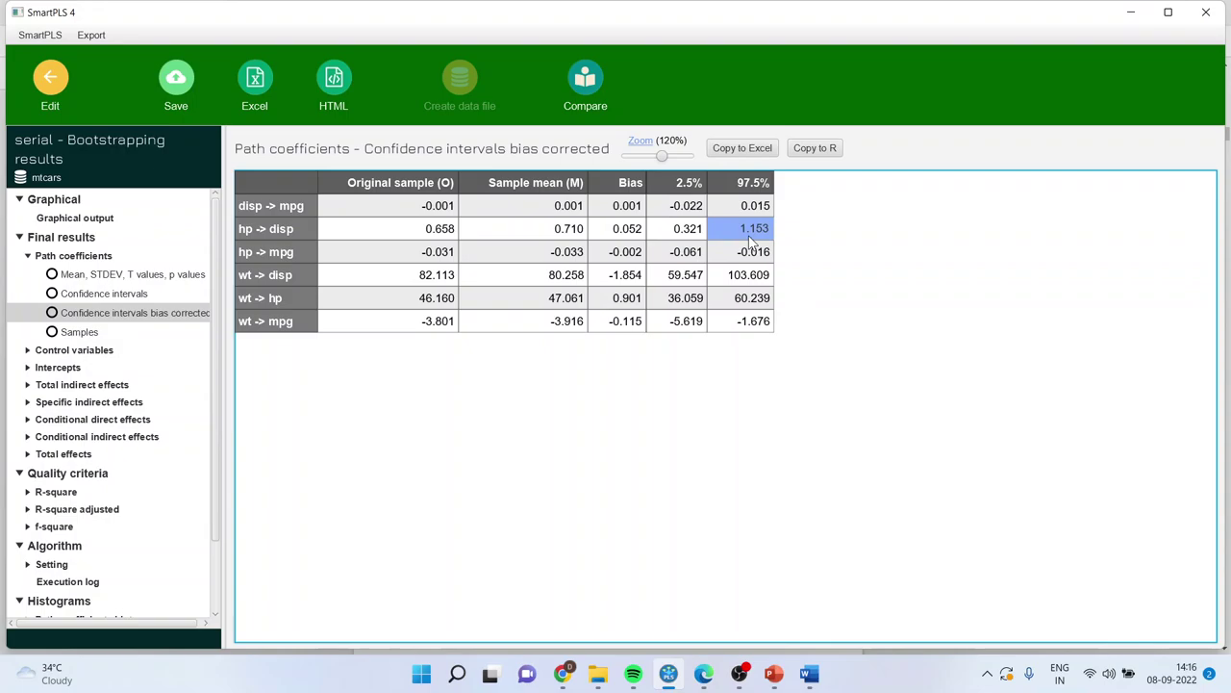
{"action": "left_click", "coordinate": [260, 229]}
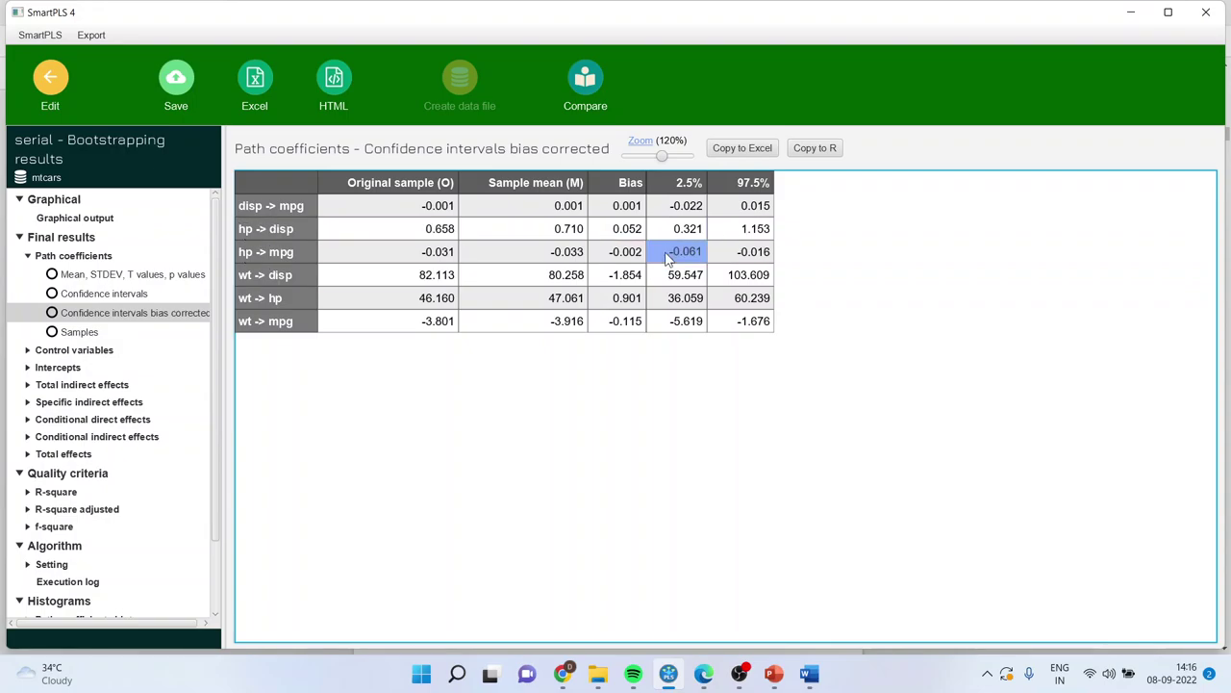
- Review bounds: hp -> mpg -0.016, wt -> disp 103.609, wt -> hp 36.059–60.239, wt -> mpg -5.619 to -1.676
{"action": "left_click", "coordinate": [748, 254]}
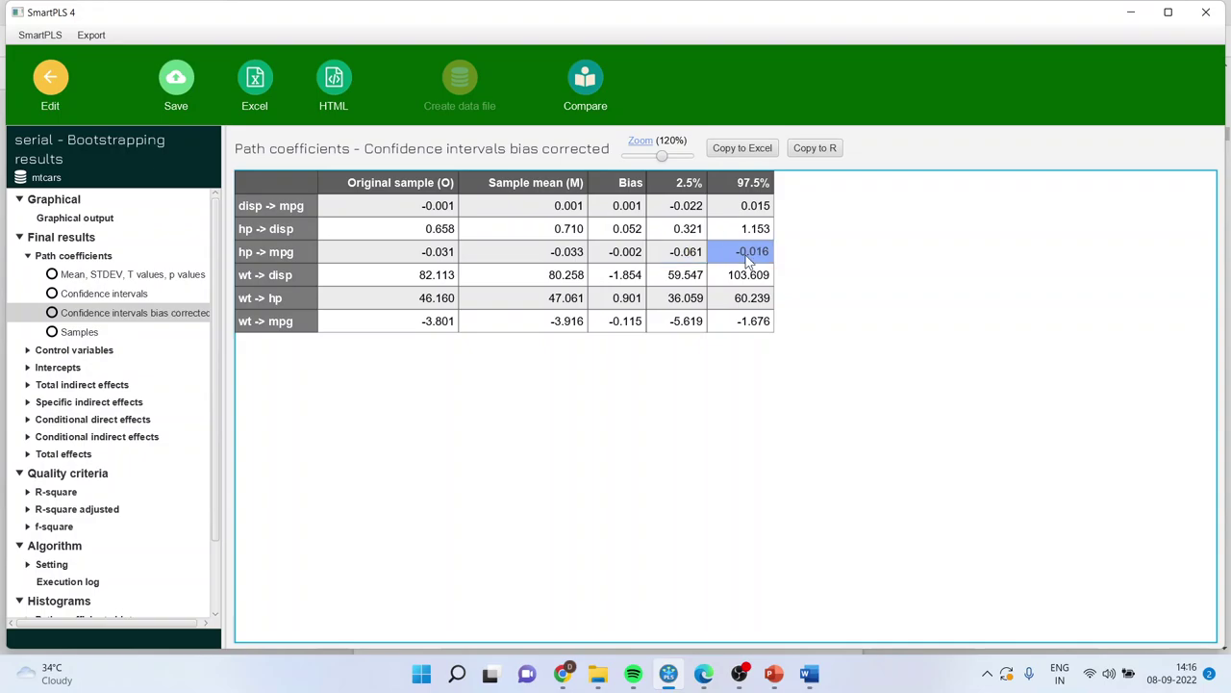
{"action": "left_click", "coordinate": [280, 258]}
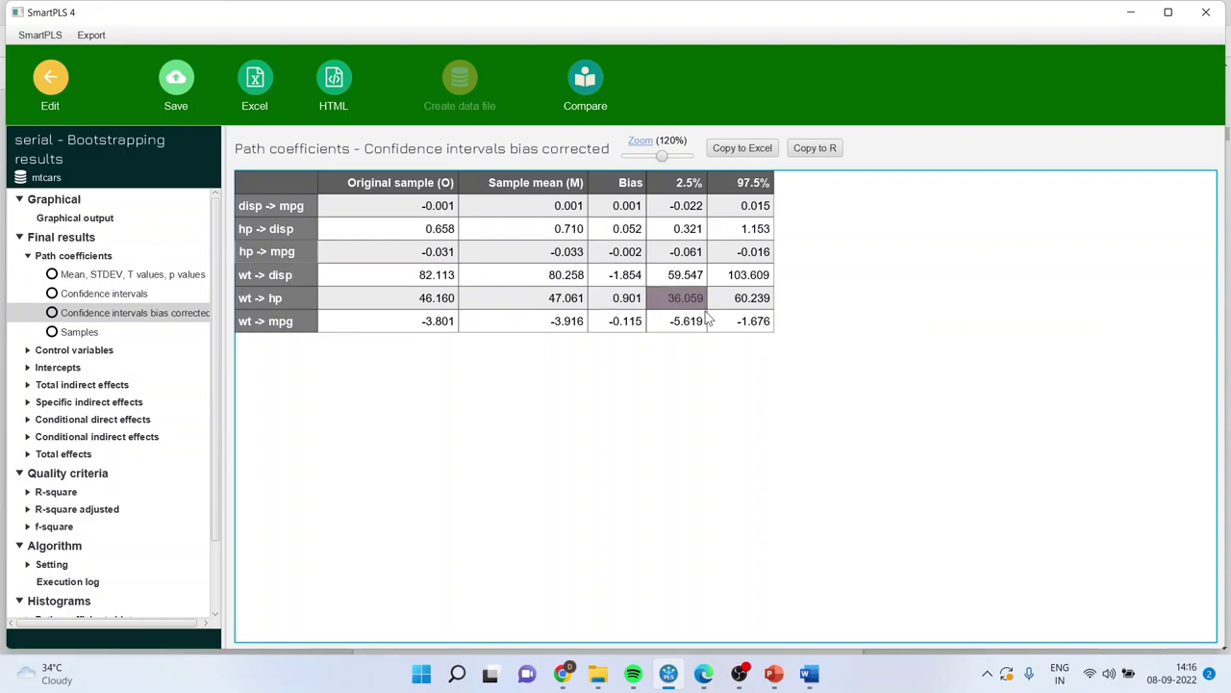
{"action": "left_click", "coordinate": [685, 275]}
{"action": "left_click", "coordinate": [748, 275]}
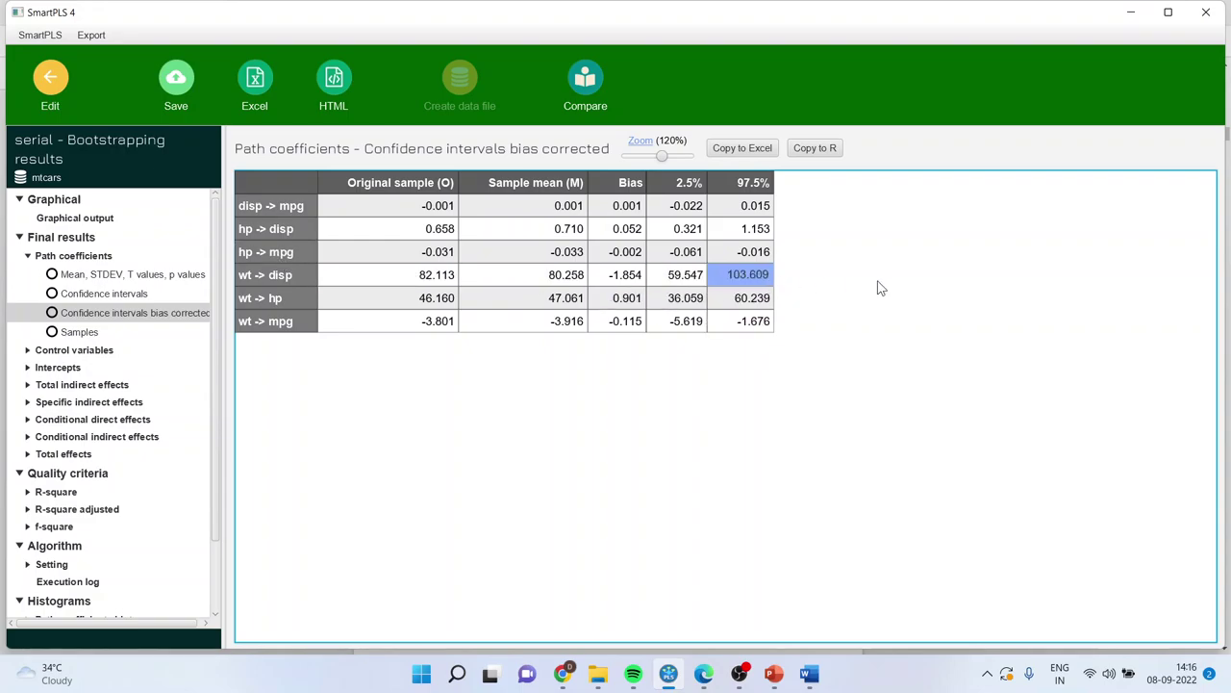
{"action": "left_click", "coordinate": [272, 279]}
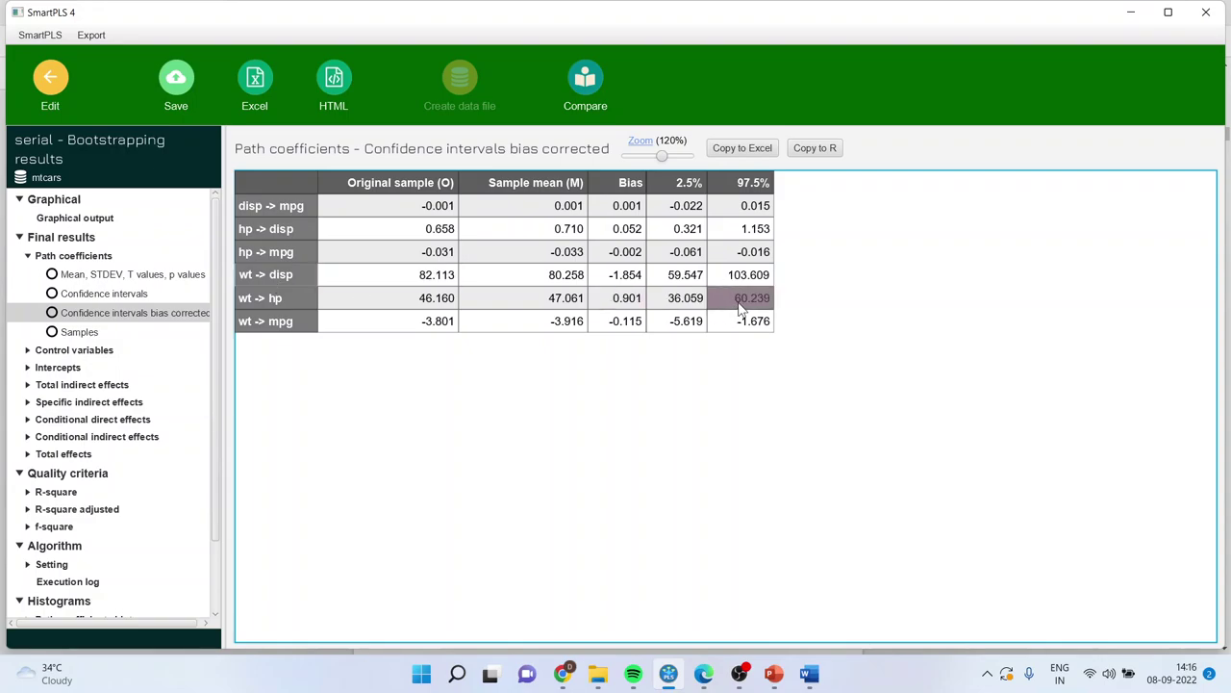
{"action": "left_click", "coordinate": [685, 301]}
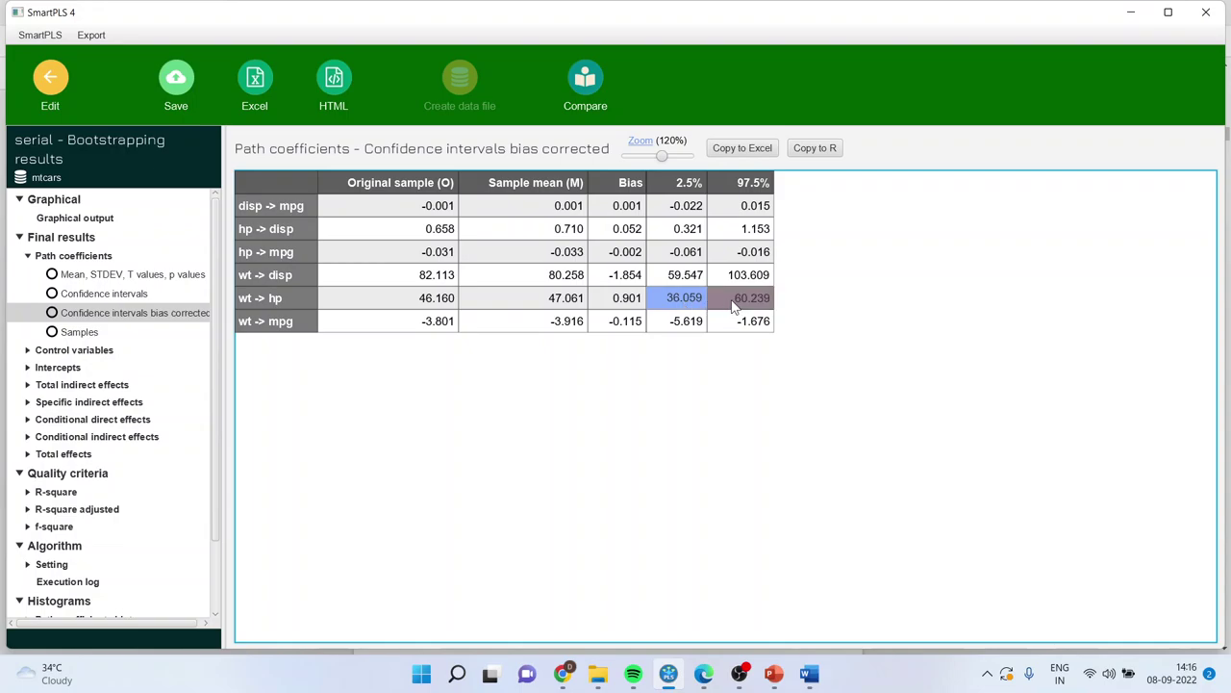
{"action": "left_click", "coordinate": [733, 303]}
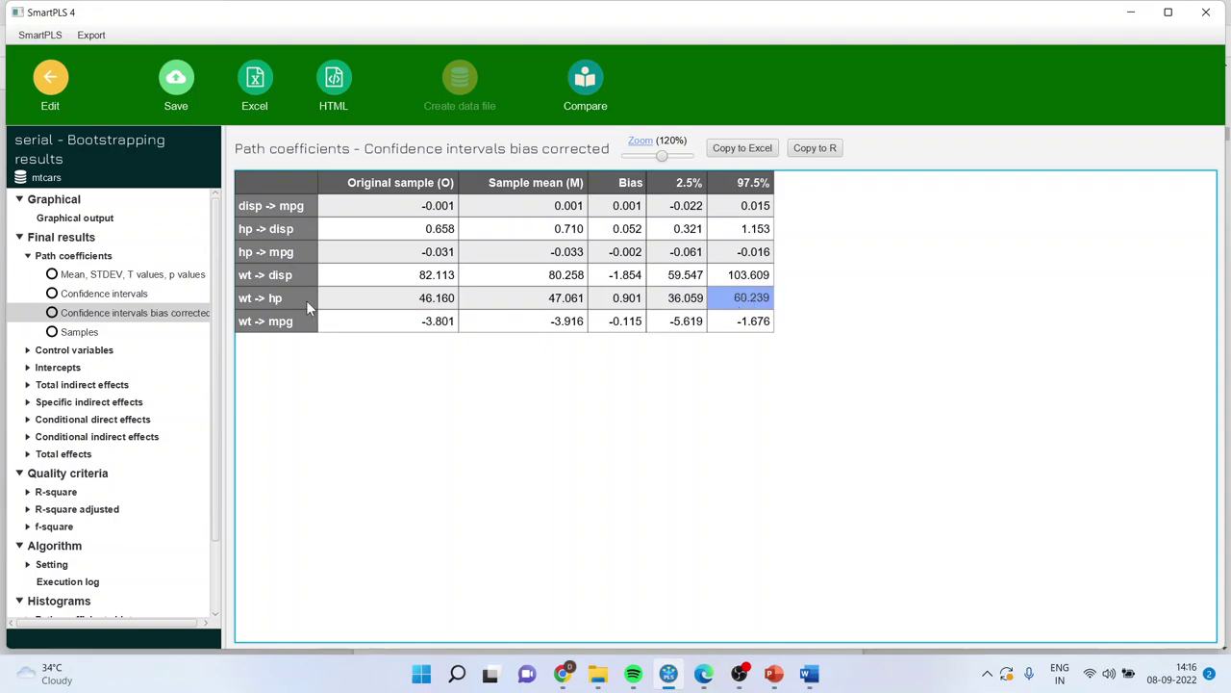
{"action": "left_click", "coordinate": [281, 299]}
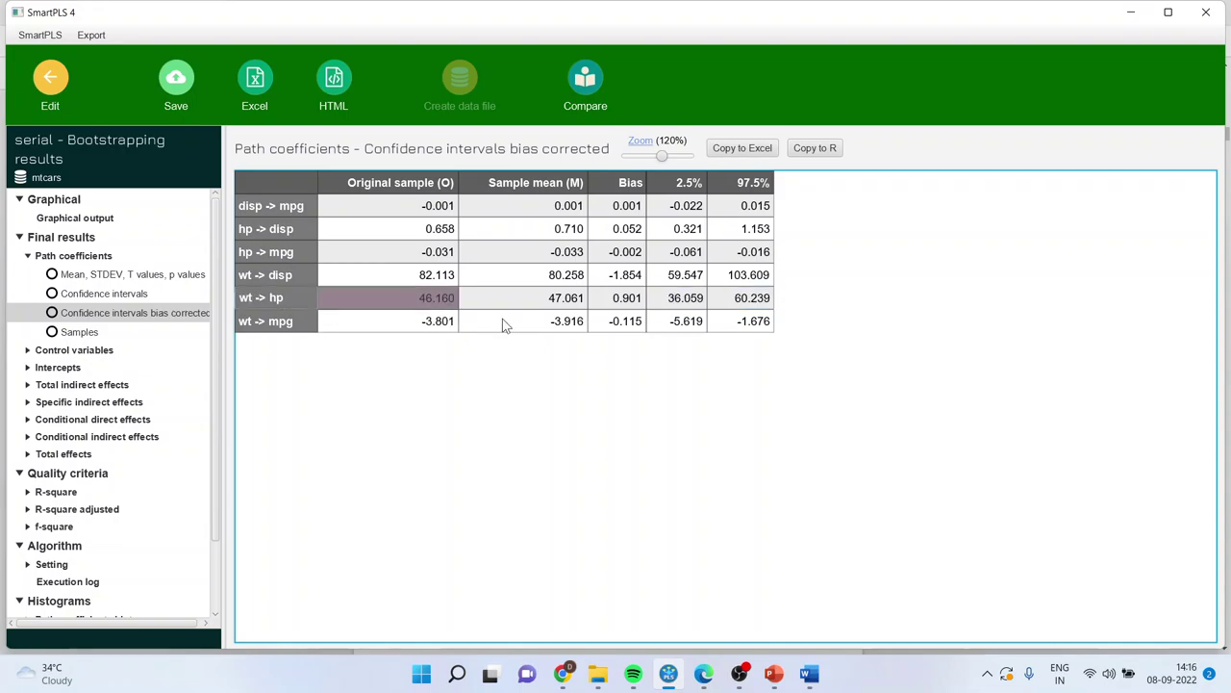
{"action": "left_click", "coordinate": [685, 322]}
{"action": "left_click", "coordinate": [758, 327]}
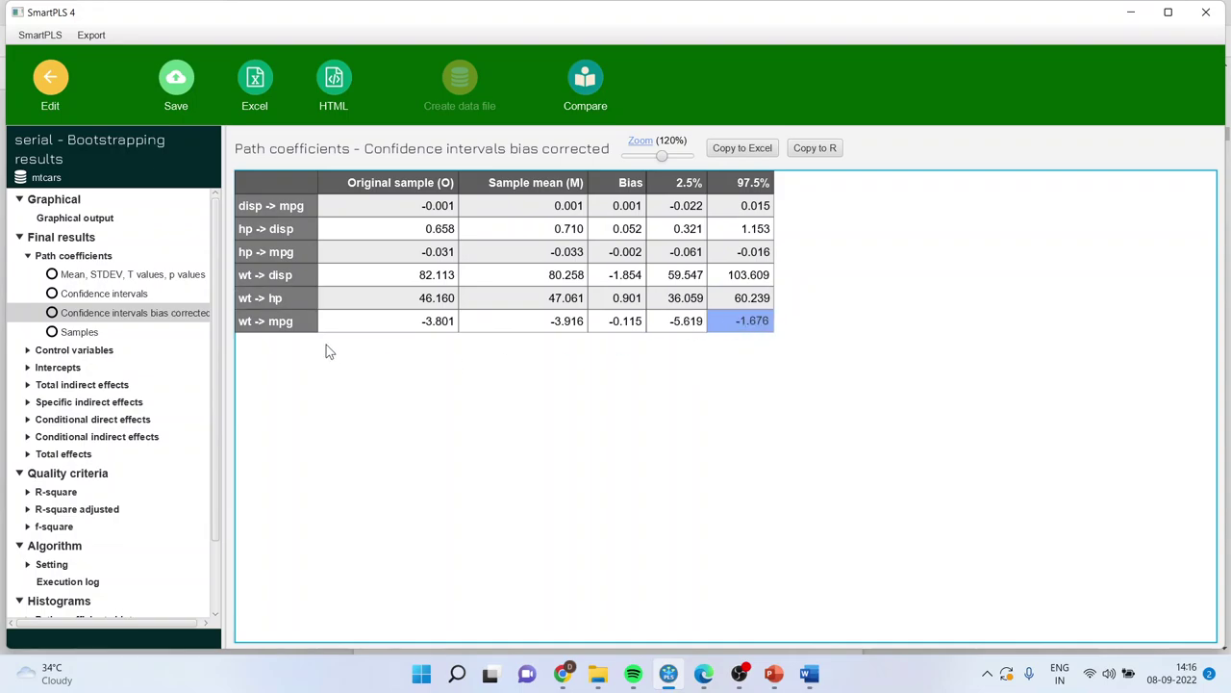
{"action": "left_click", "coordinate": [291, 330]}
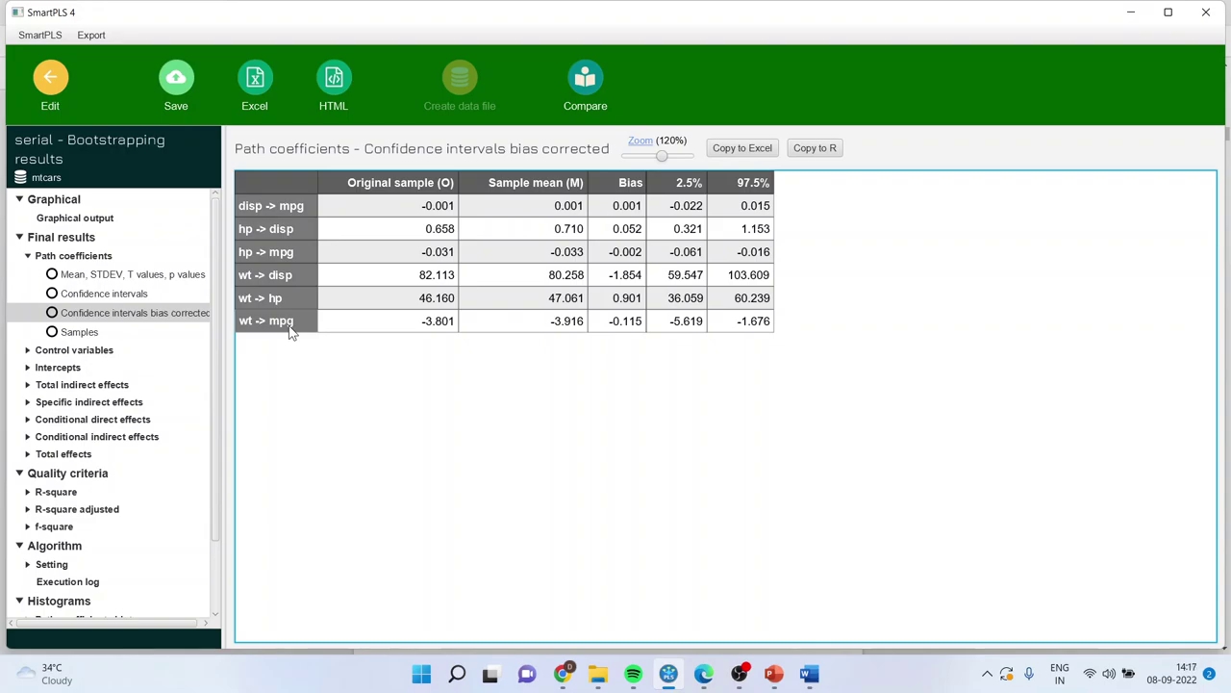
- Switch between the specific indirect effects significance table and the p-value path diagram to compare
{"action": "left_click", "coordinate": [125, 403]}
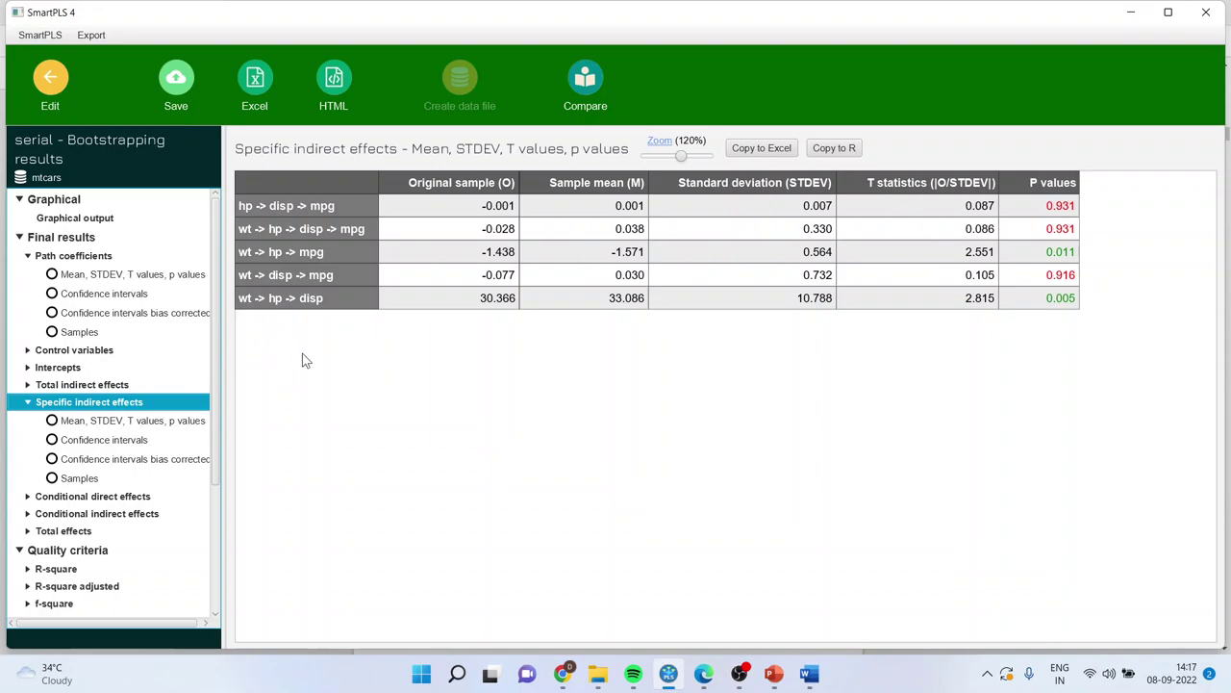
{"action": "left_click", "coordinate": [88, 218]}
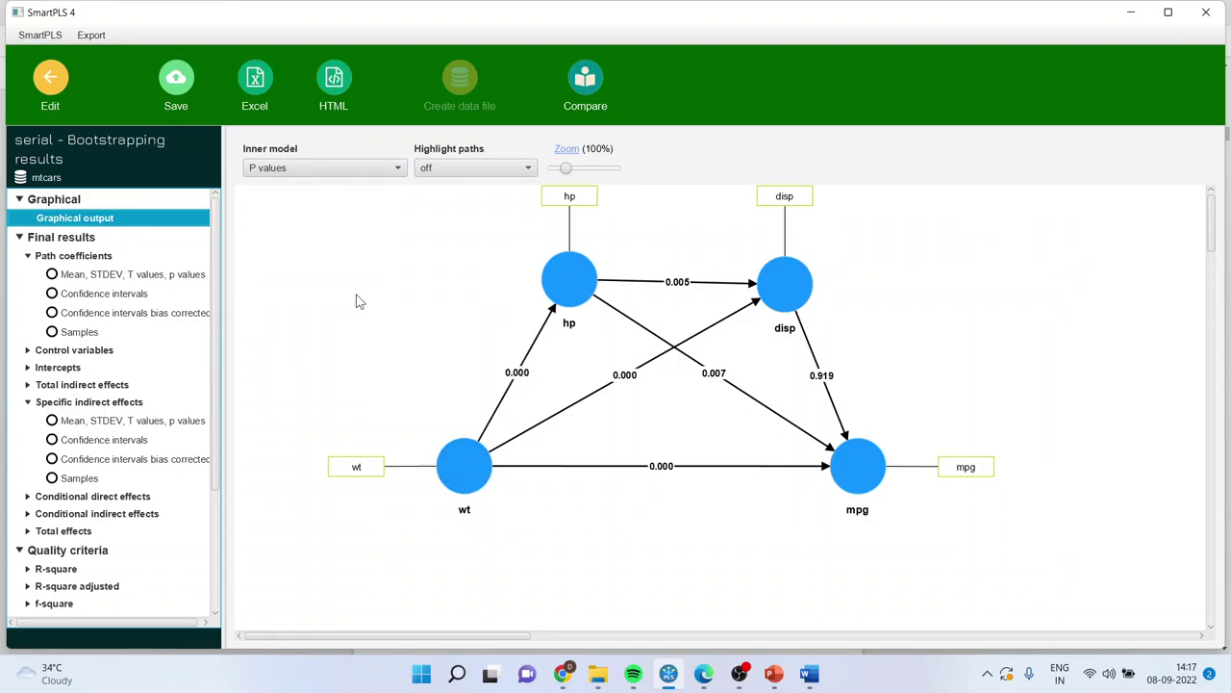
{"action": "left_click", "coordinate": [123, 421]}
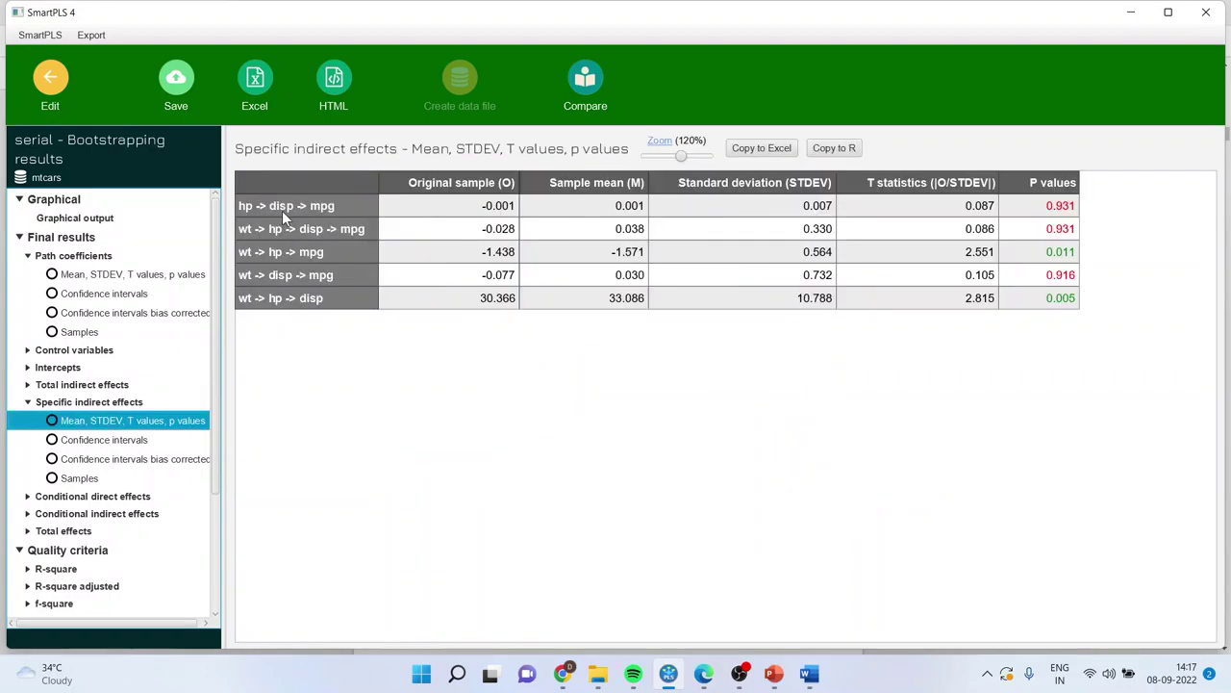
{"action": "left_click", "coordinate": [81, 219]}
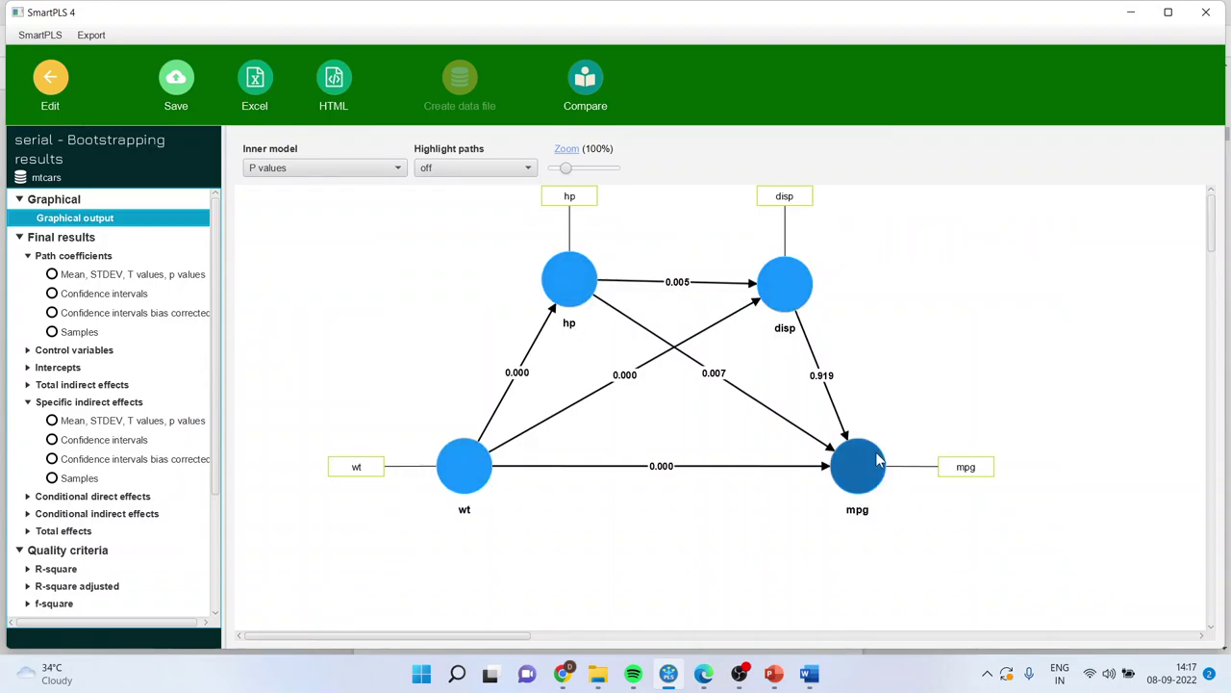
{"action": "left_click", "coordinate": [162, 422]}
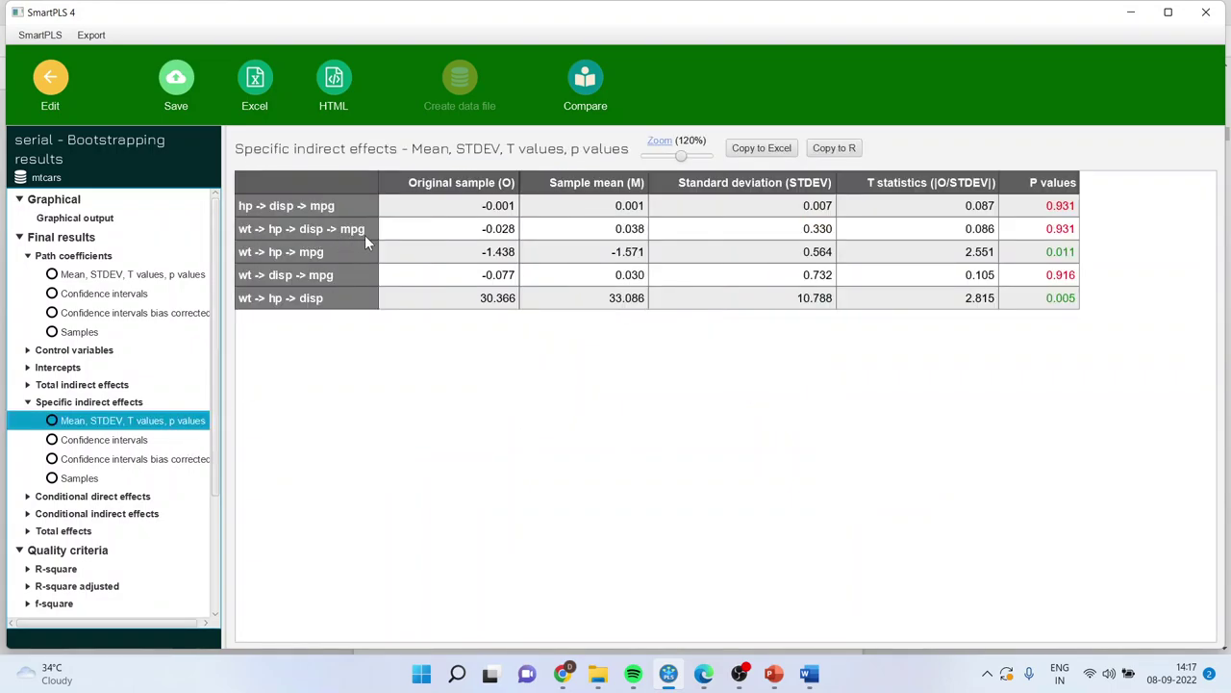
{"action": "left_click", "coordinate": [89, 219]}
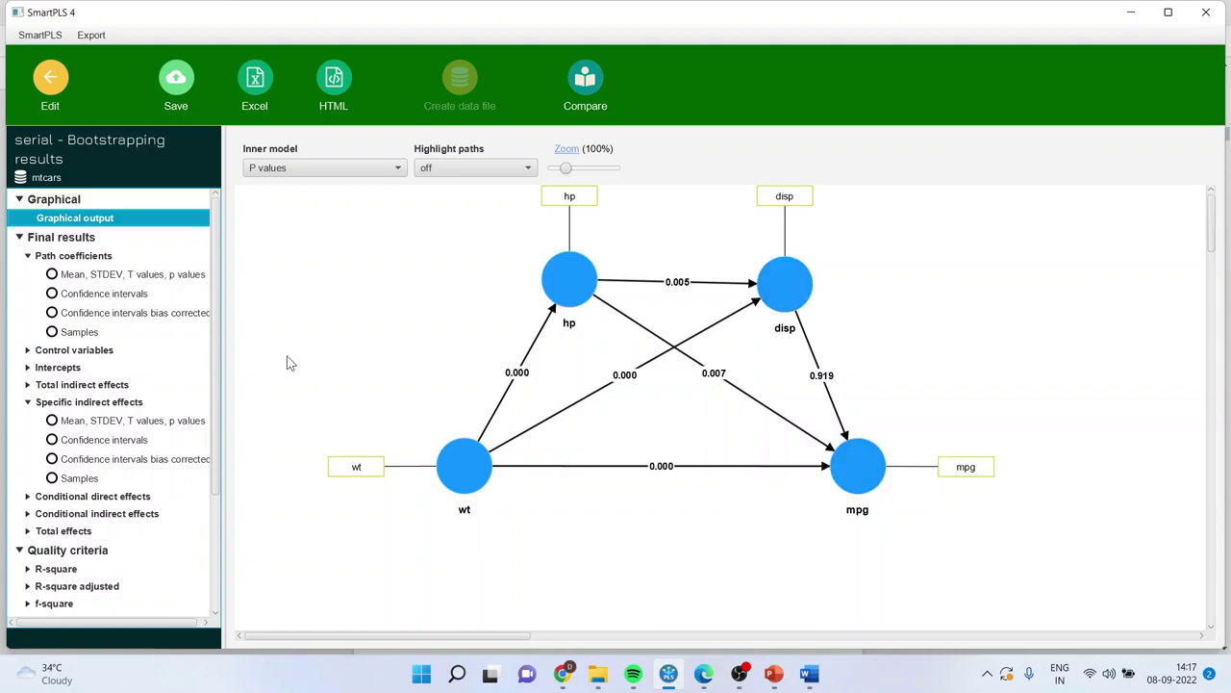
{"action": "left_click", "coordinate": [175, 424]}
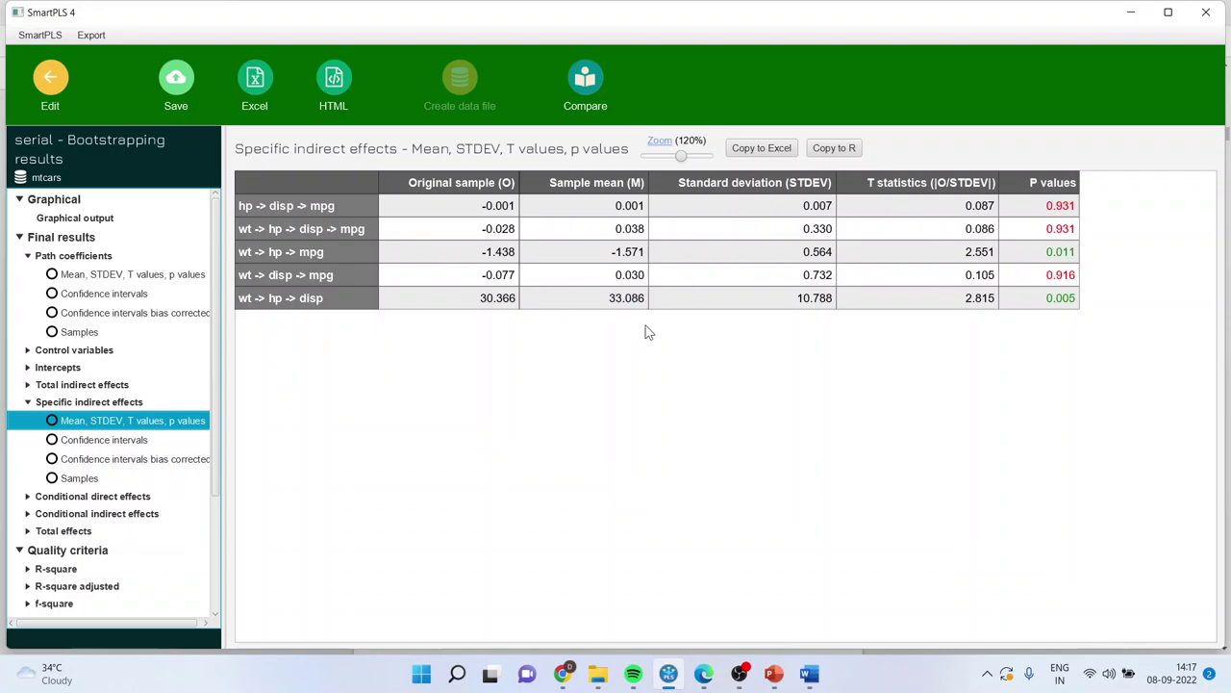
- Mark p values 0.011 (wt -> hp -> mpg), 0.005 (wt -> hp -> disp), and nonsignificant 0.916, 0.931
{"action": "left_click", "coordinate": [1047, 255]}
{"action": "left_click", "coordinate": [1053, 310]}
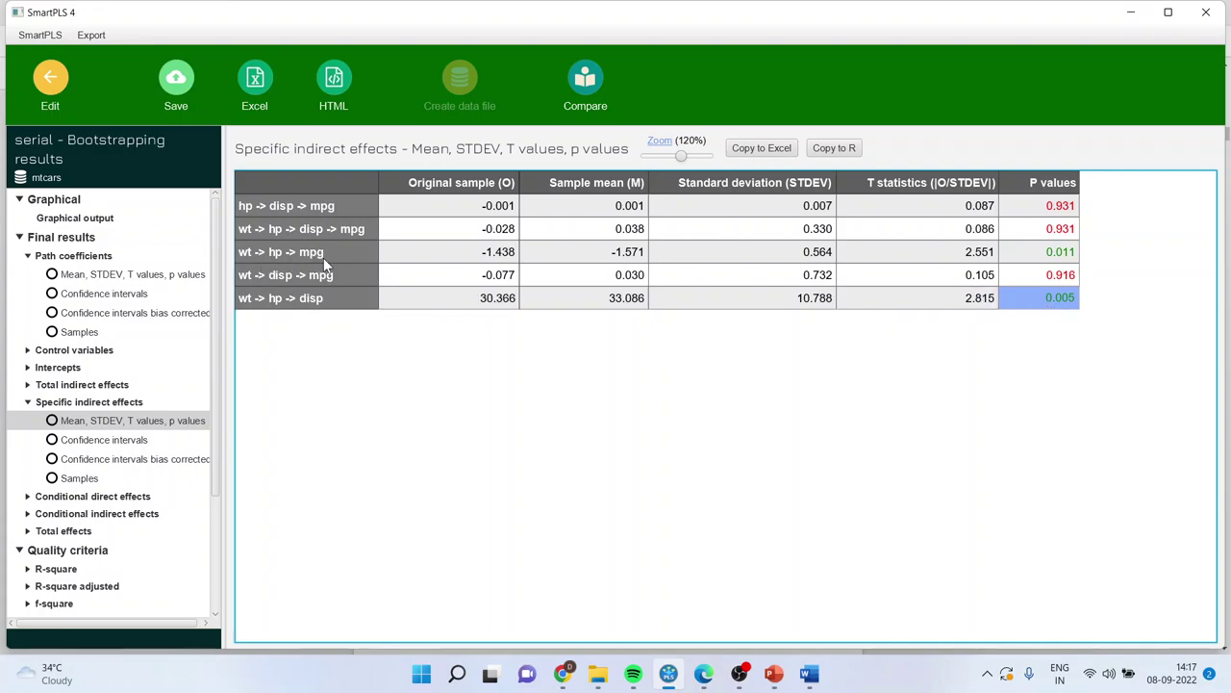
{"action": "left_click", "coordinate": [297, 260]}
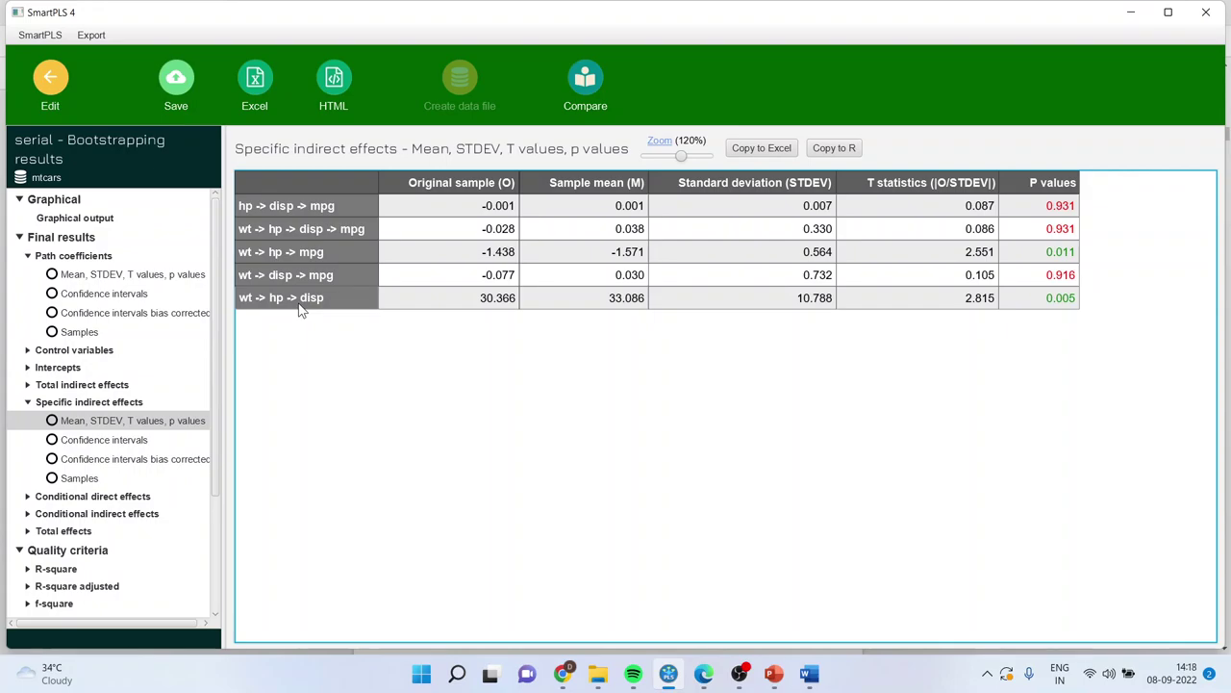
{"action": "left_click_drag", "start_coordinate": [1063, 298], "coordinate": [1064, 279]}
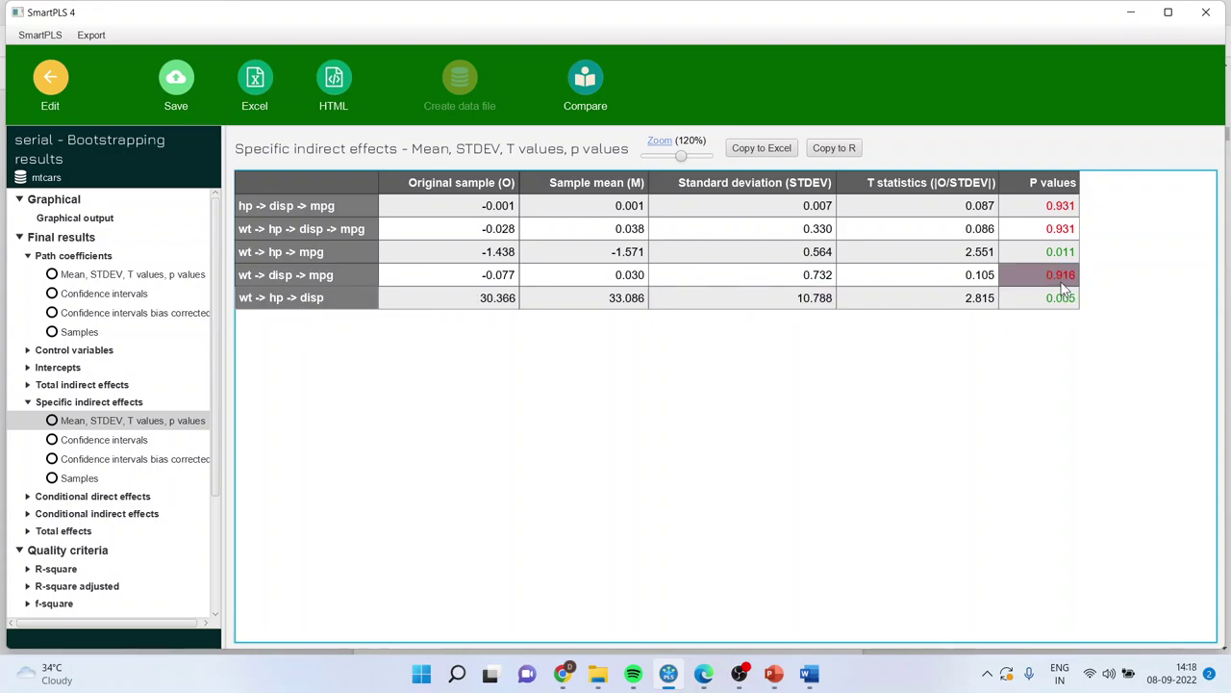
{"action": "left_click", "coordinate": [1062, 228]}
{"action": "left_click", "coordinate": [1060, 206]}
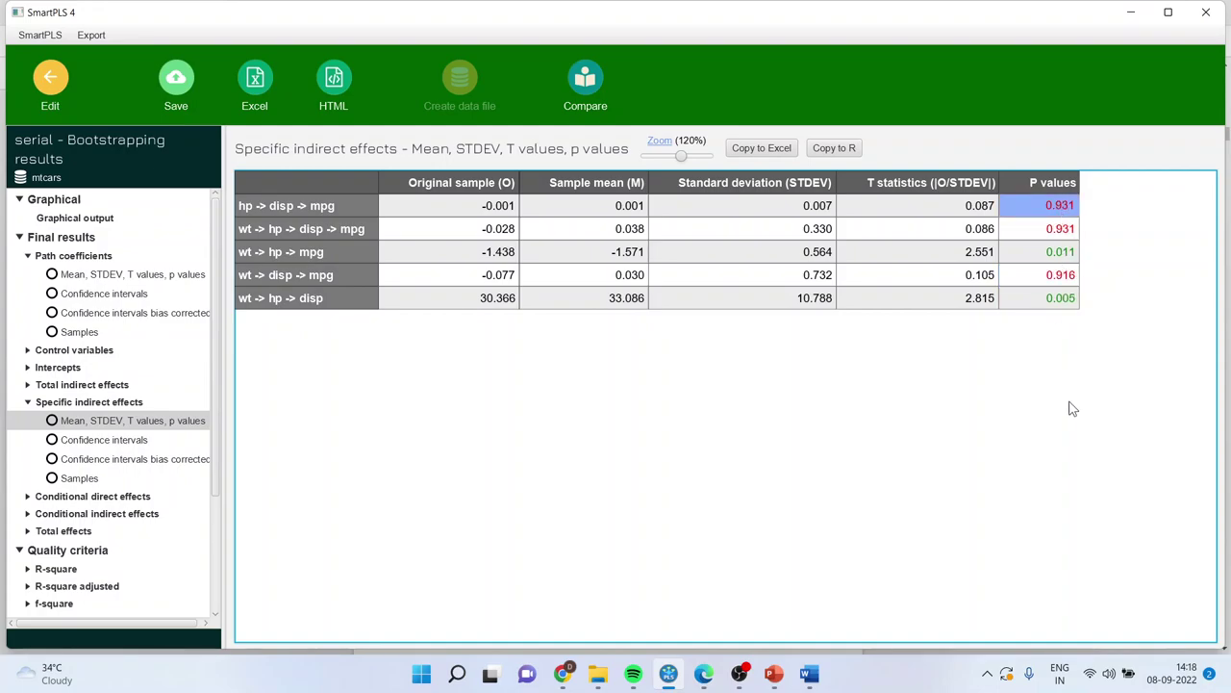
- Show R-square significance, then adjusted R-square, then each path's f-square values
{"action": "scroll", "coordinate": [786, 500], "scroll_direction": "up", "scroll_amount": 1}
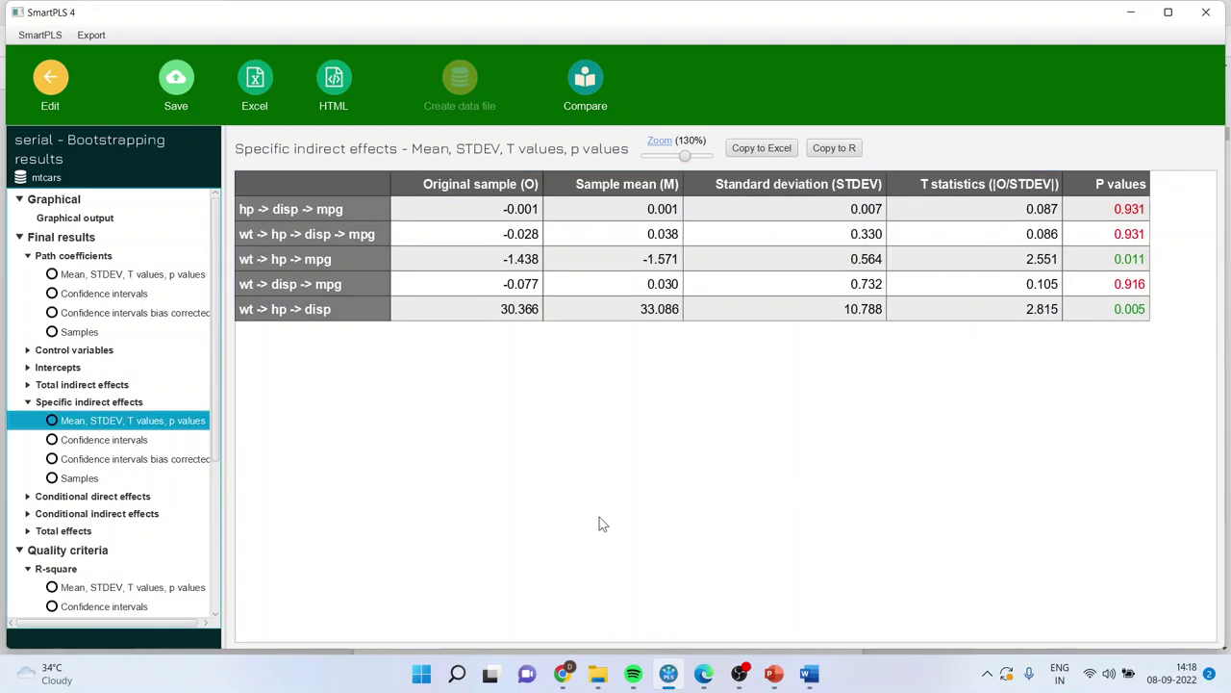
{"action": "left_click", "coordinate": [86, 587]}
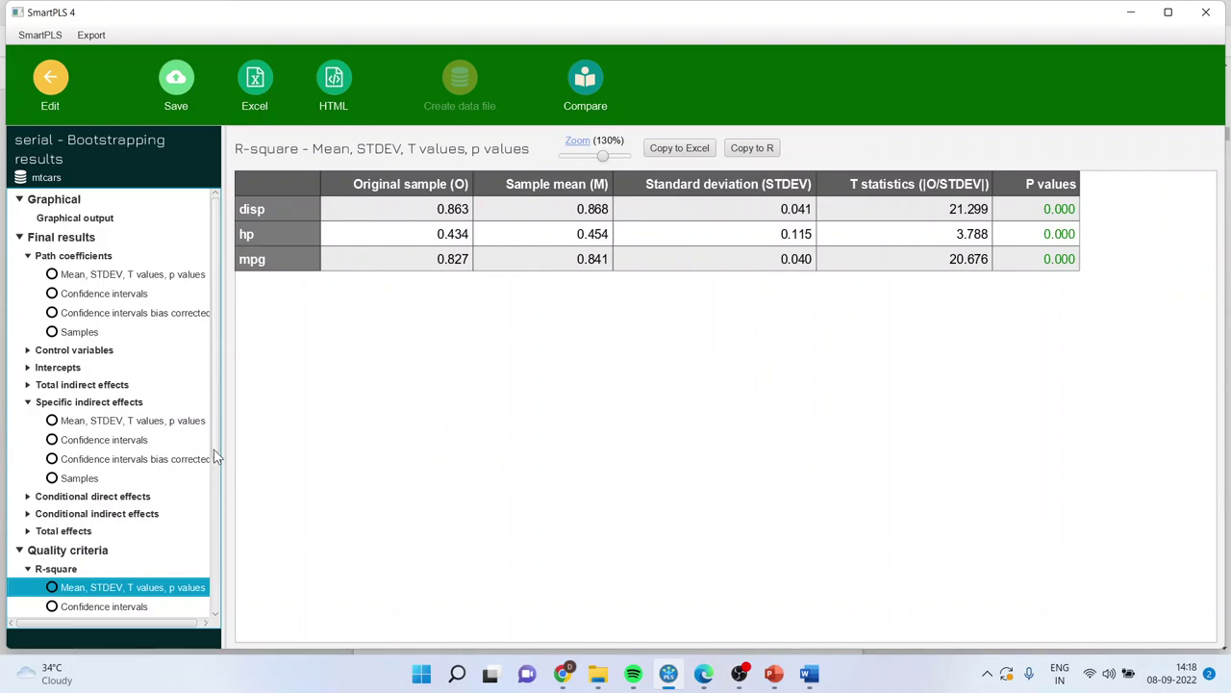
{"action": "scroll", "coordinate": [210, 516], "scroll_direction": "down", "scroll_amount": 3}
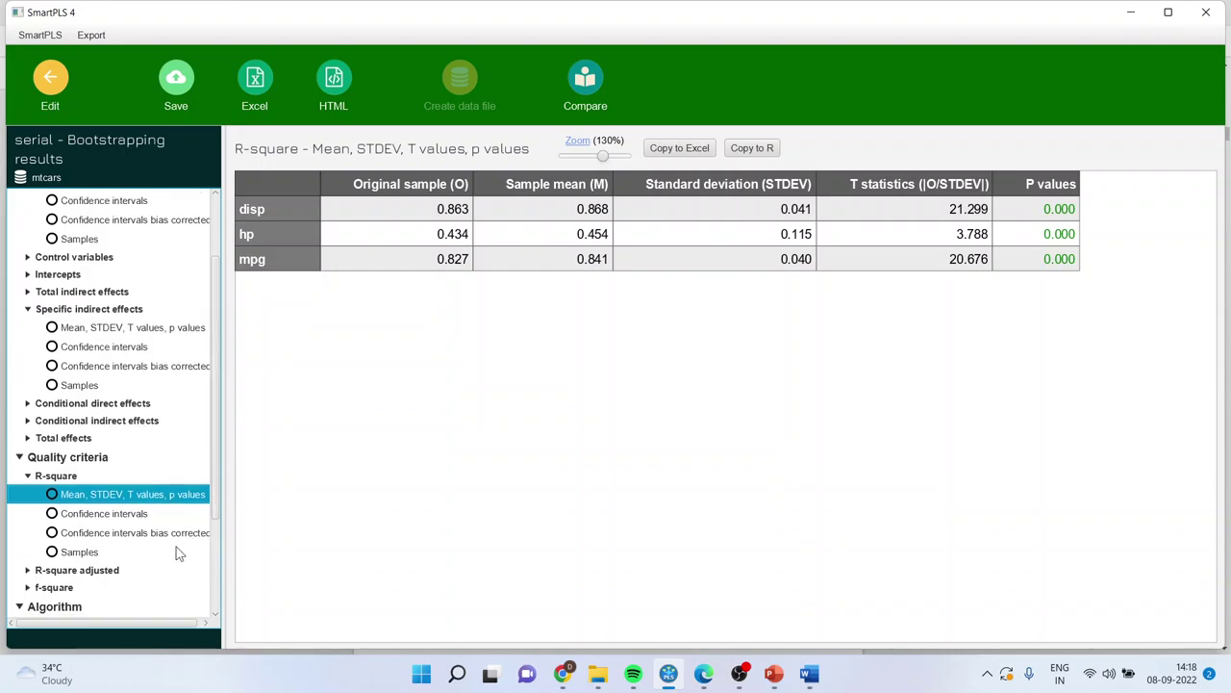
{"action": "left_click", "coordinate": [115, 569]}
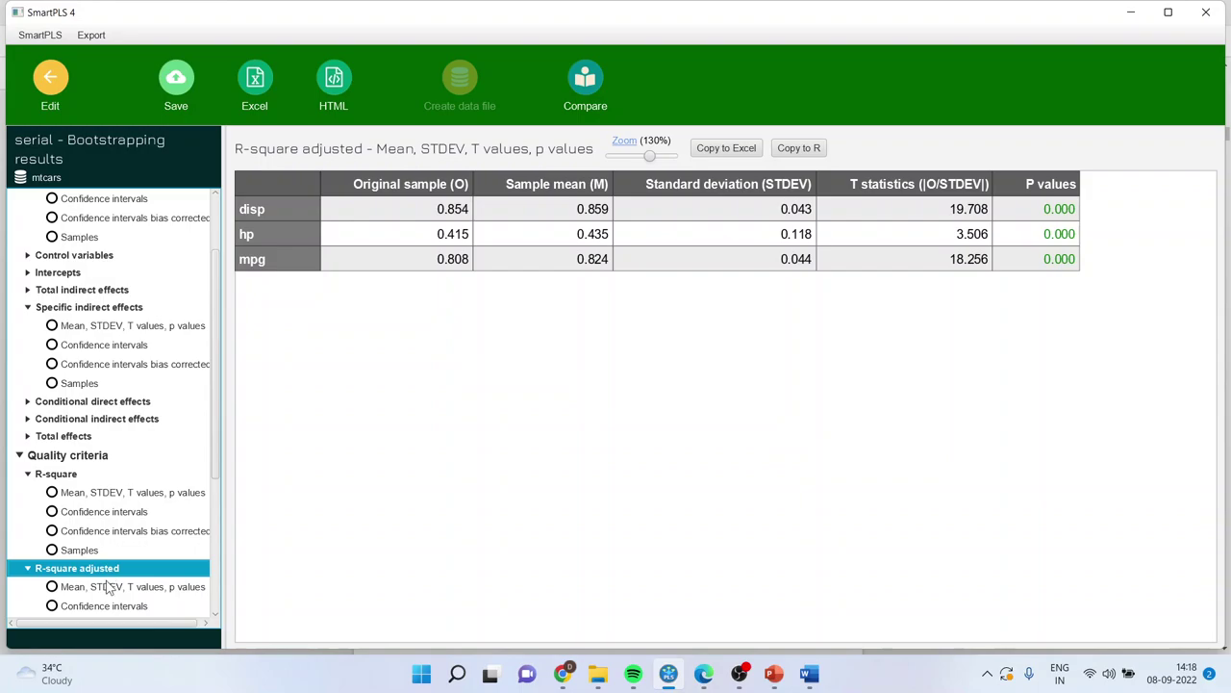
{"action": "scroll", "coordinate": [219, 501], "scroll_direction": "down", "scroll_amount": 4}
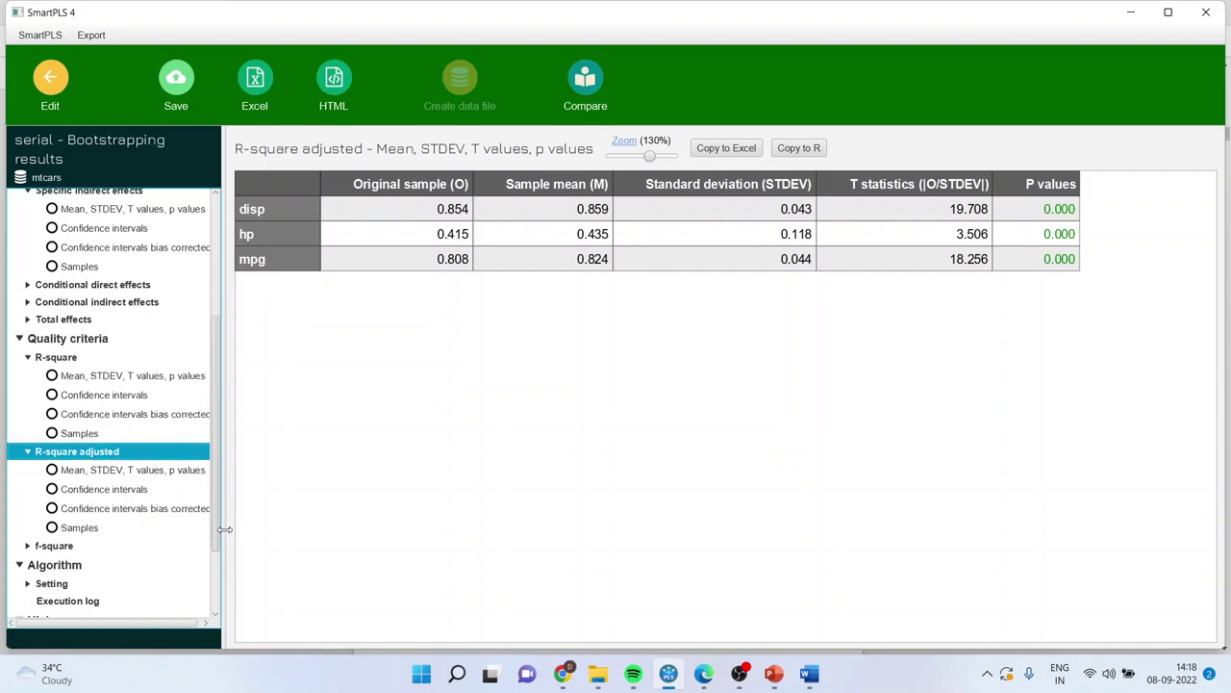
{"action": "left_click", "coordinate": [73, 546]}
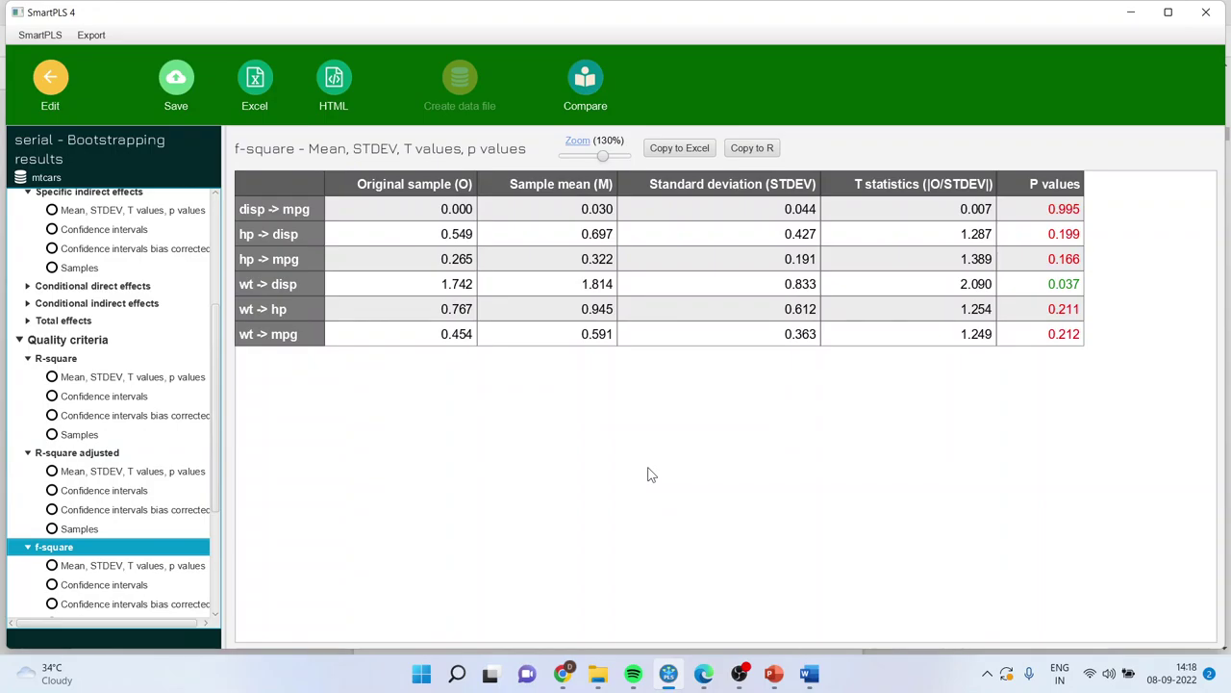
- Switch to PowerPoint showing slide 9, the closing contact slide
{"action": "key", "text": "alt+Tab"}
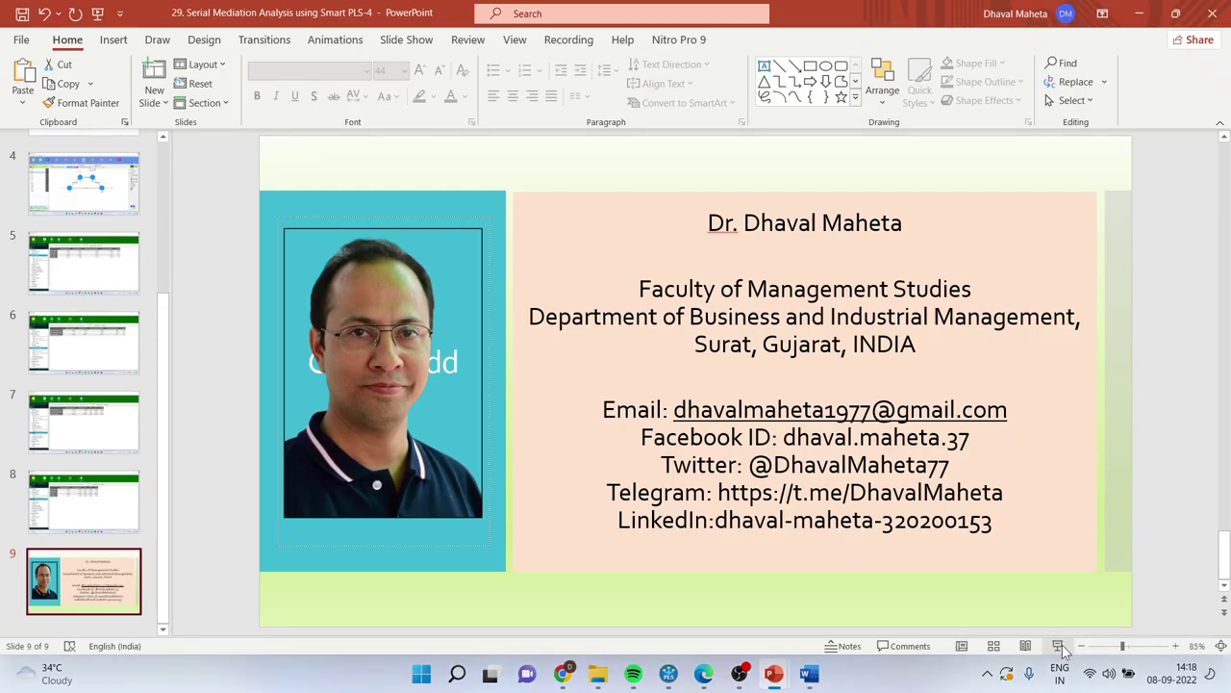